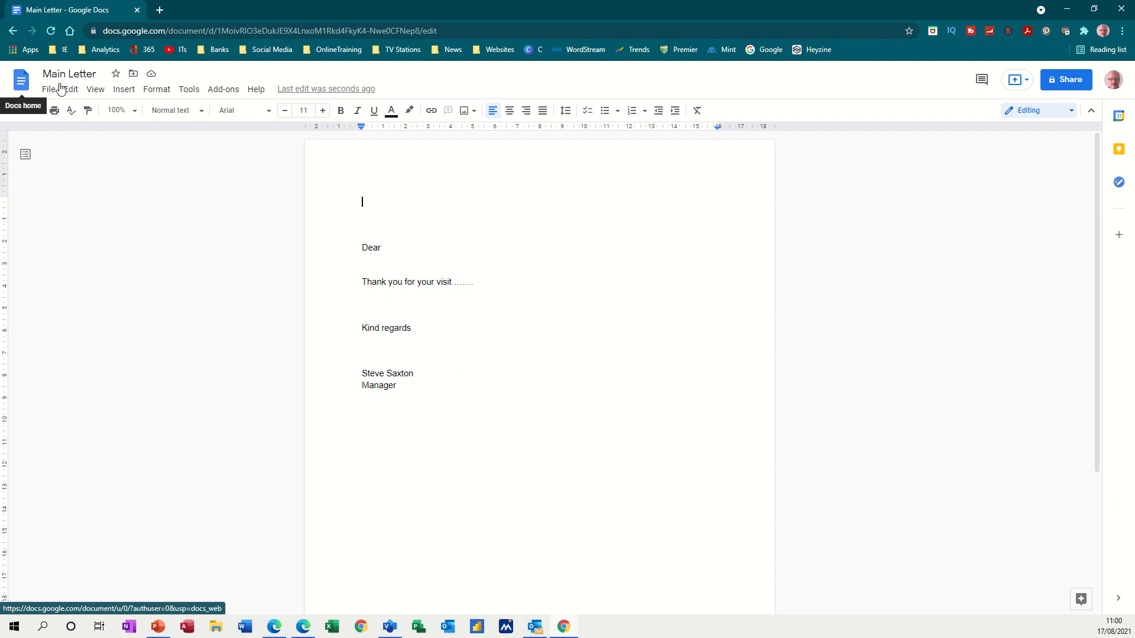
# Open the Data Source Google staff spreadsheet from the Sheets home page
pyautogui.click(21, 81)
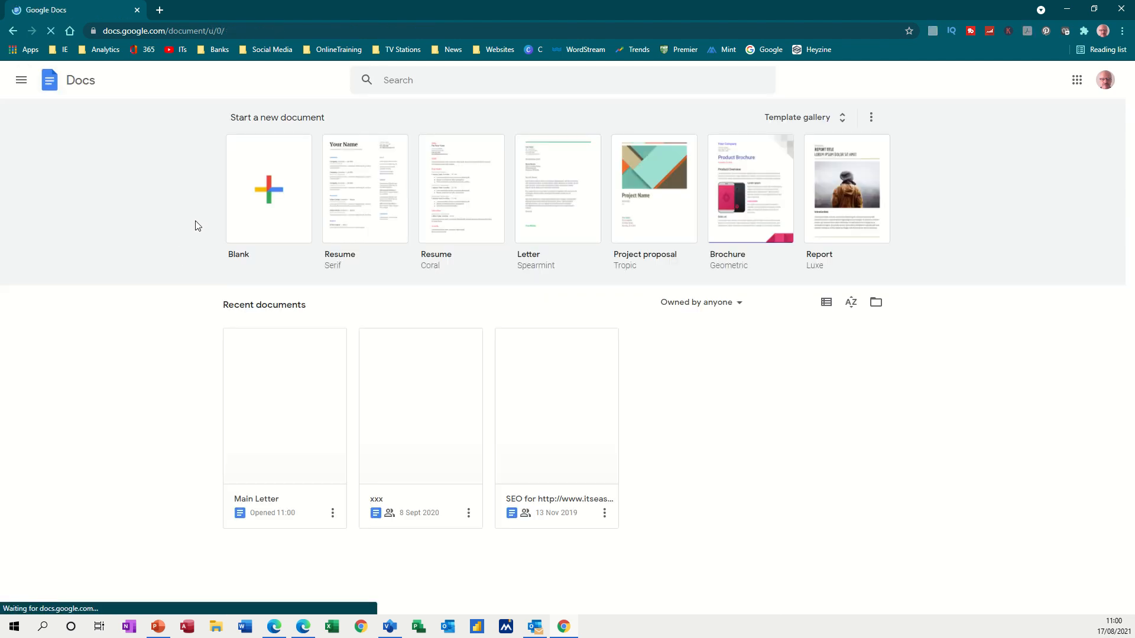
pyautogui.click(21, 88)
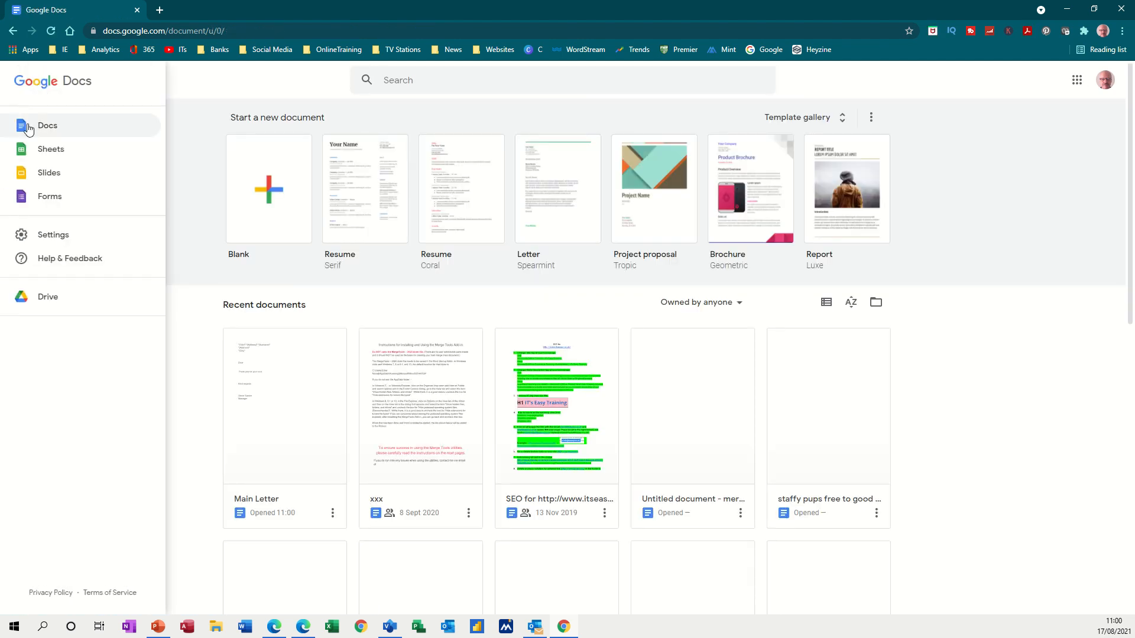
pyautogui.click(48, 154)
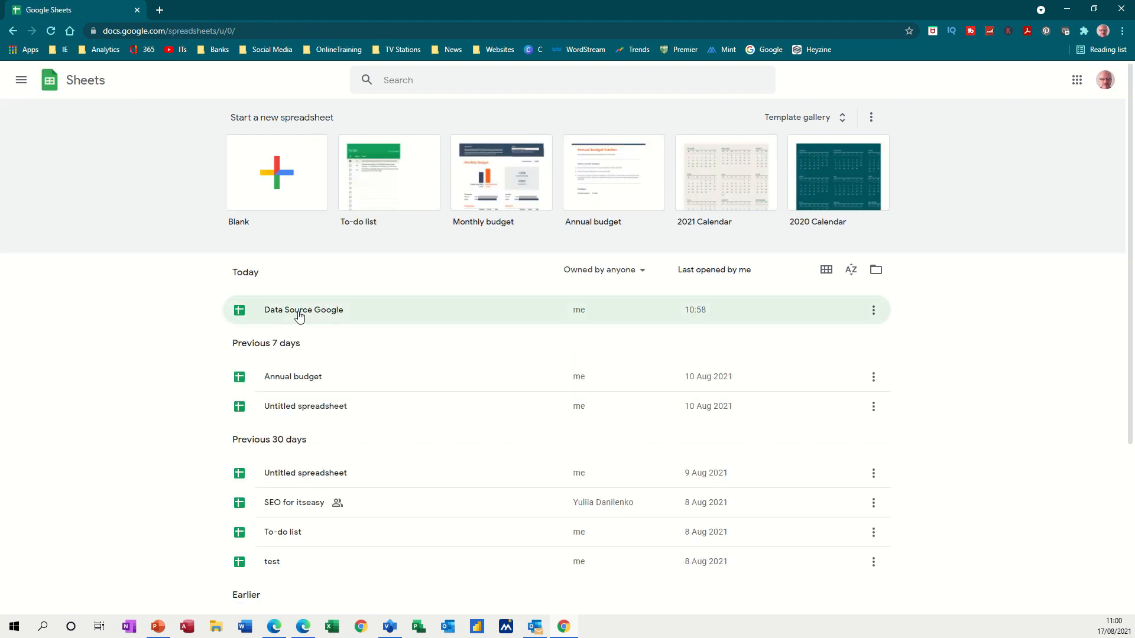
pyautogui.click(299, 315)
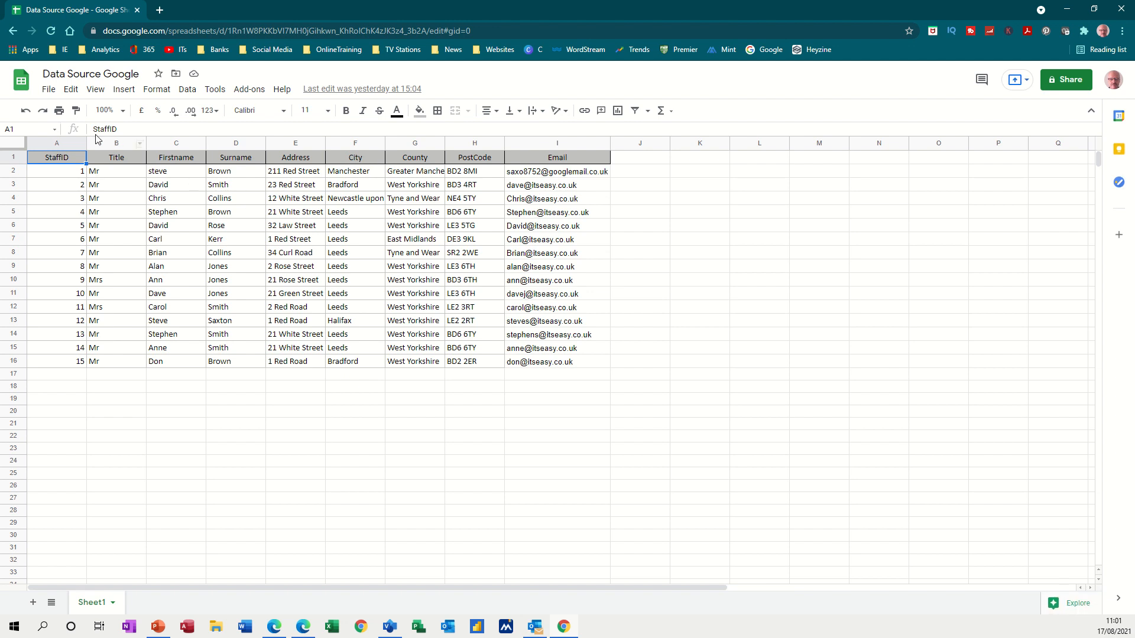
# Return to Google Docs and reopen the Main Letter document
pyautogui.click(21, 84)
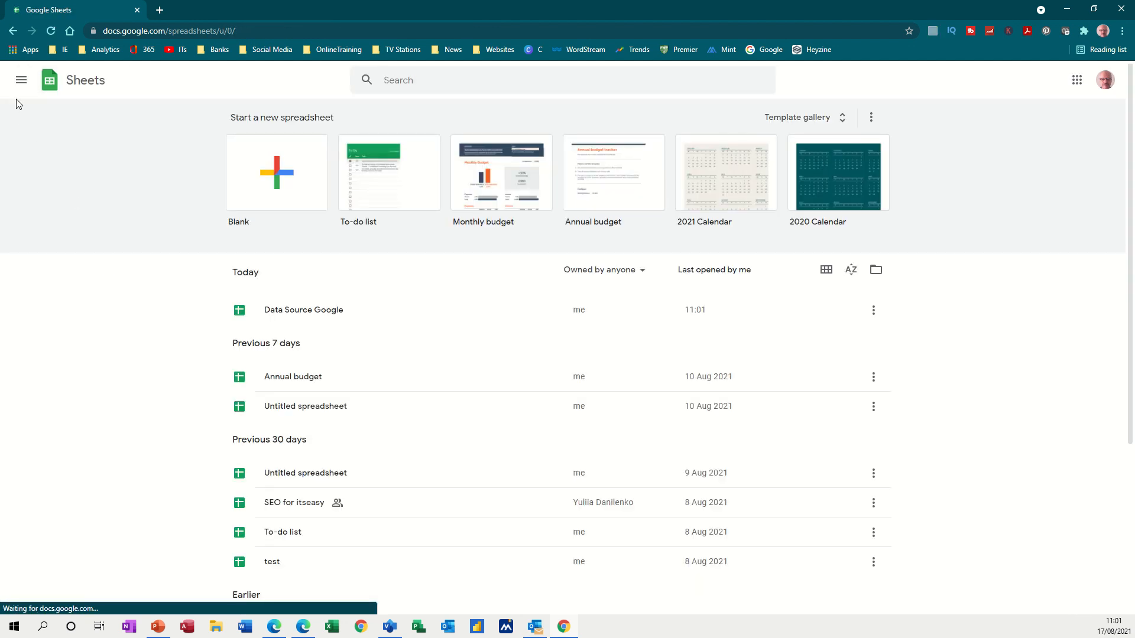
pyautogui.click(20, 81)
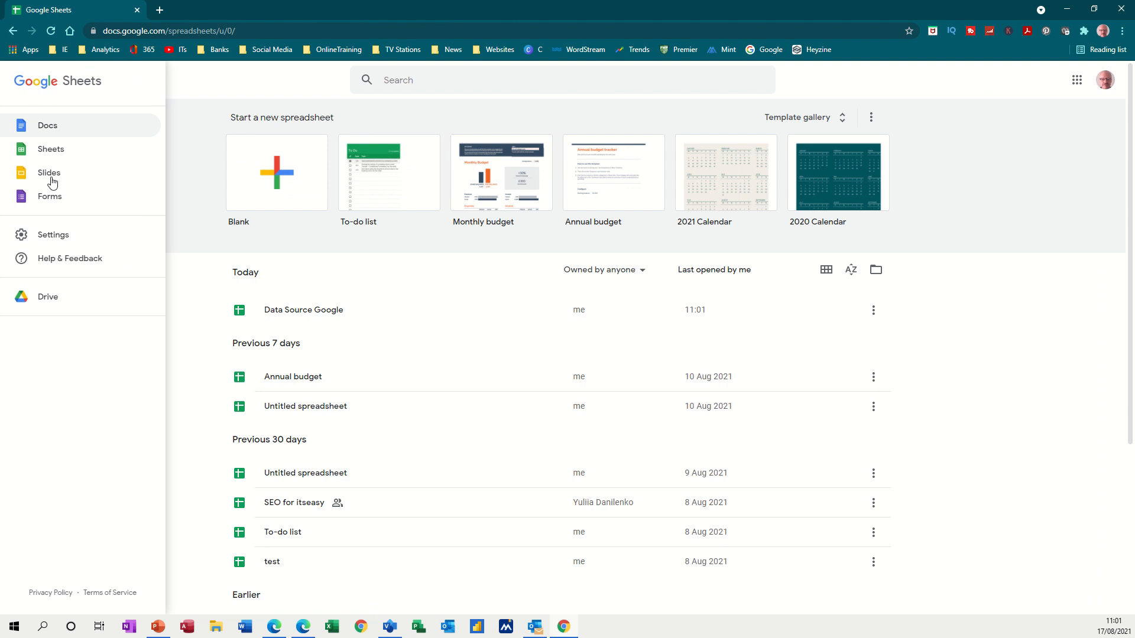
pyautogui.click(50, 134)
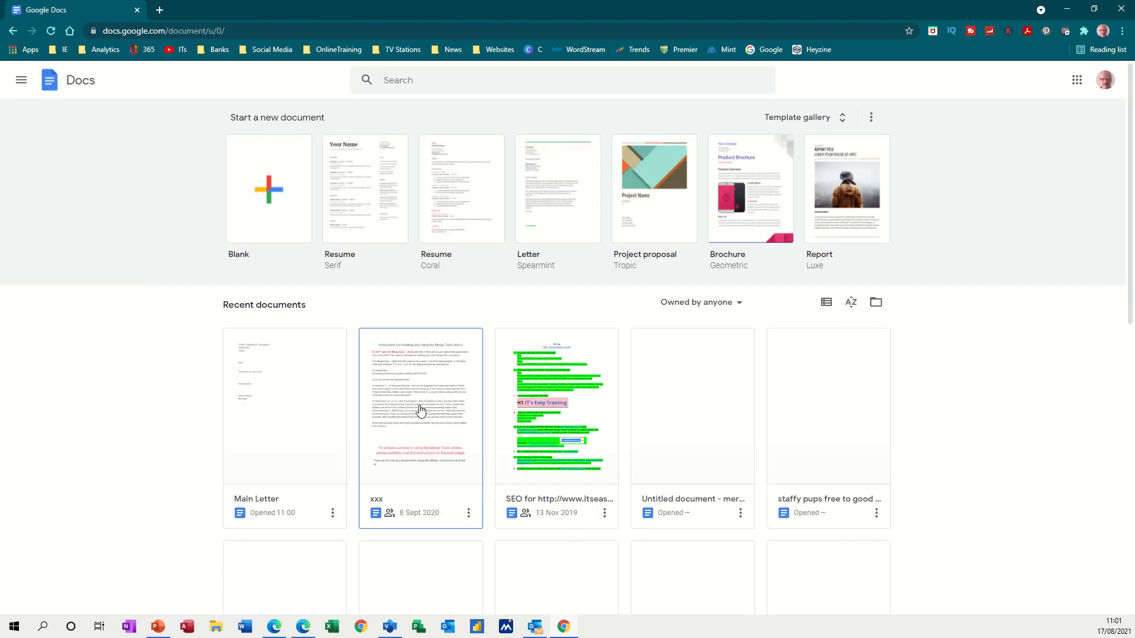
pyautogui.click(284, 389)
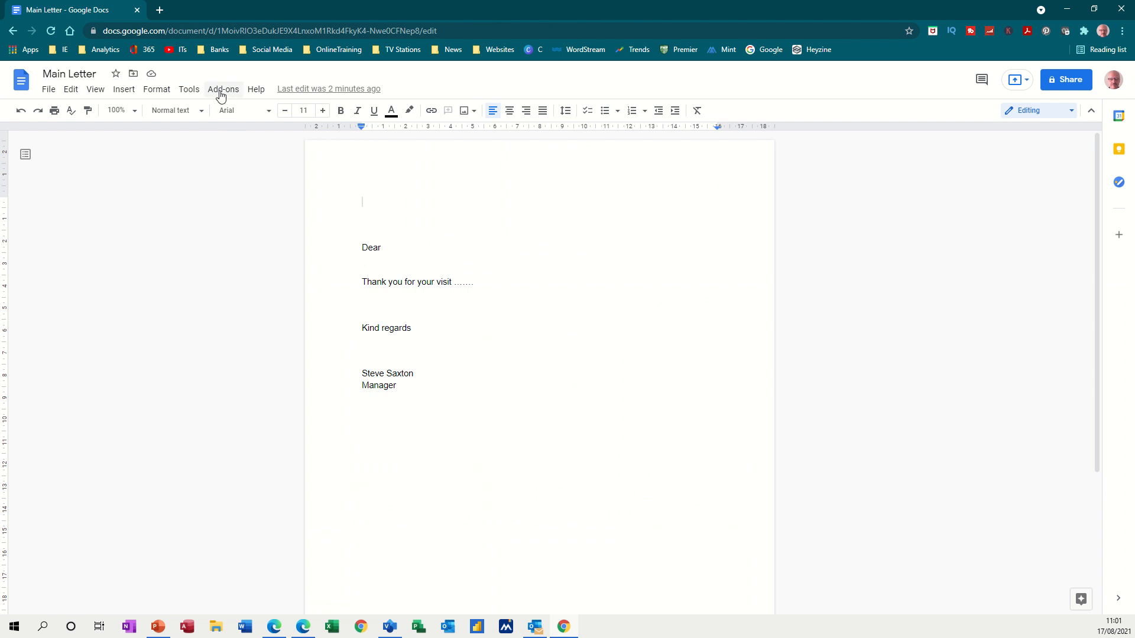
# Start the Mail Merge add-on from the Add-ons menu on Main Letter
pyautogui.click(220, 93)
pyautogui.moveTo(247, 146)
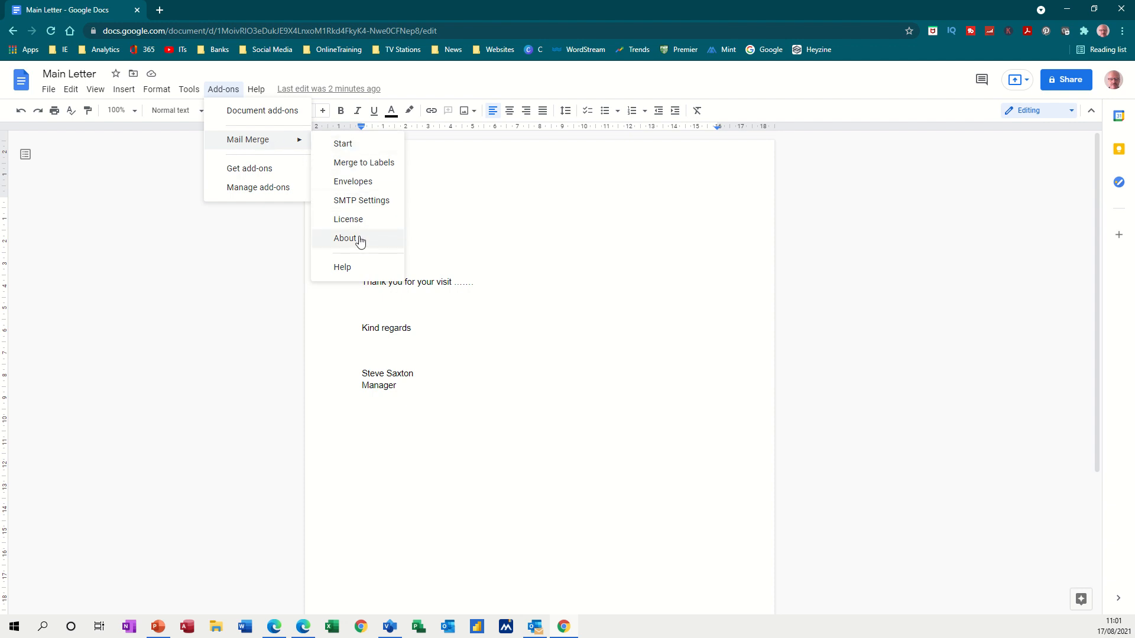
pyautogui.click(350, 148)
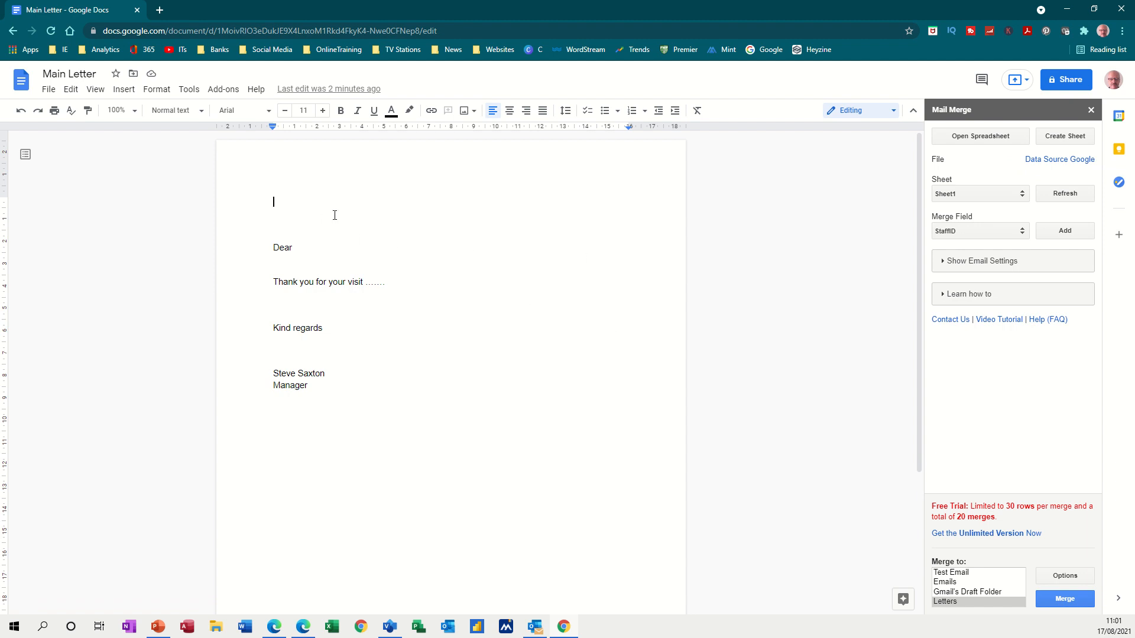
# Insert the Title then Surname merge fields on line one, followed by a new line
pyautogui.click(1024, 231)
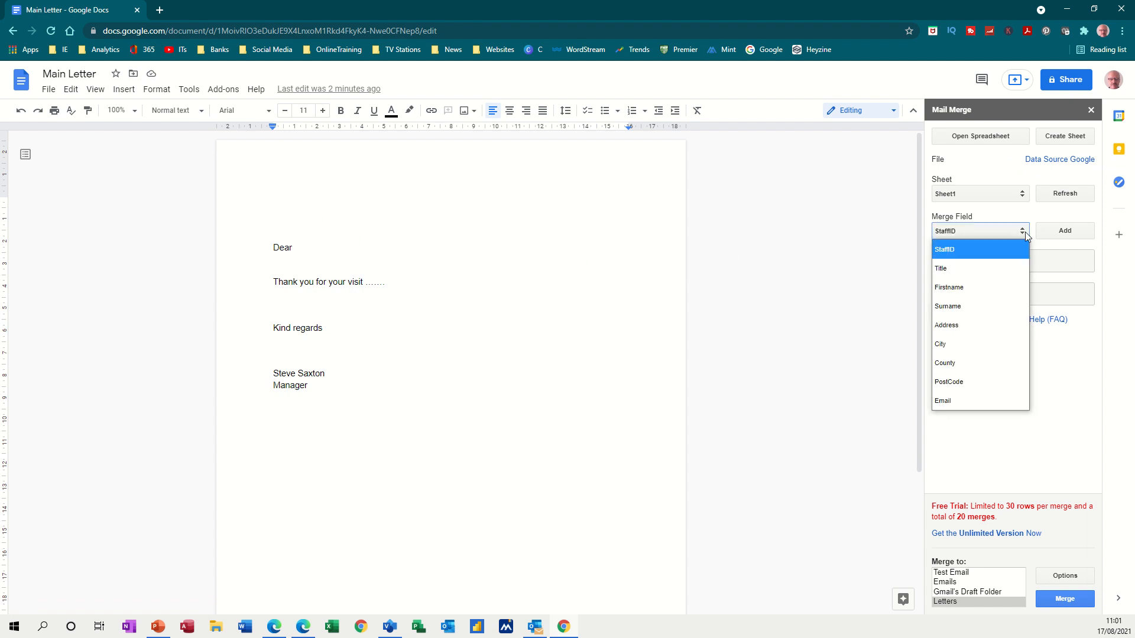
pyautogui.click(956, 268)
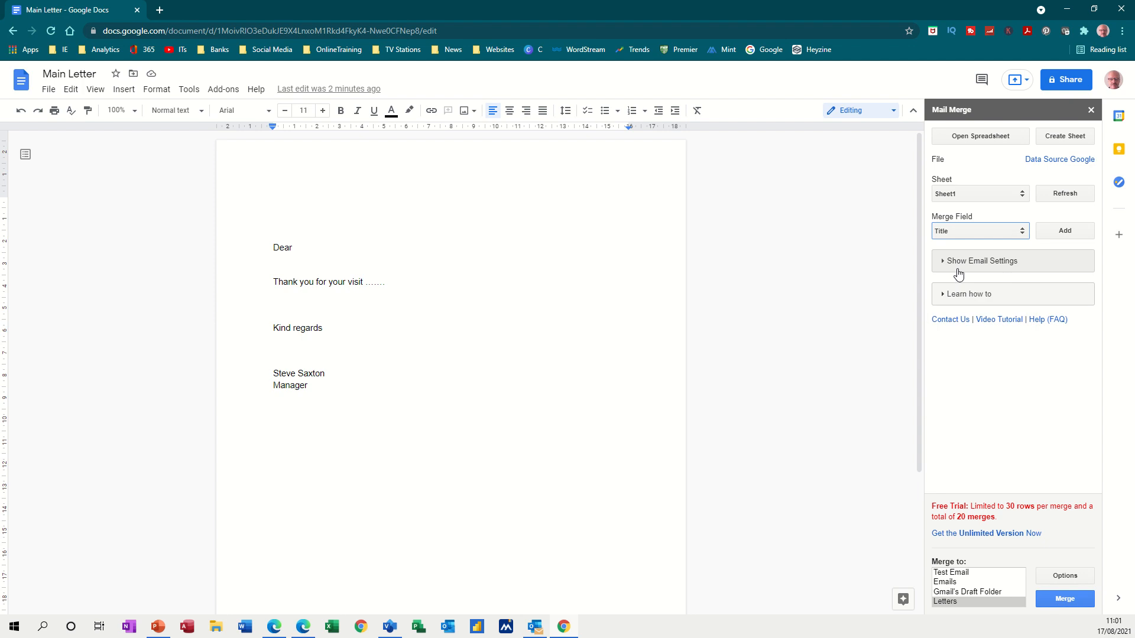
pyautogui.click(1058, 234)
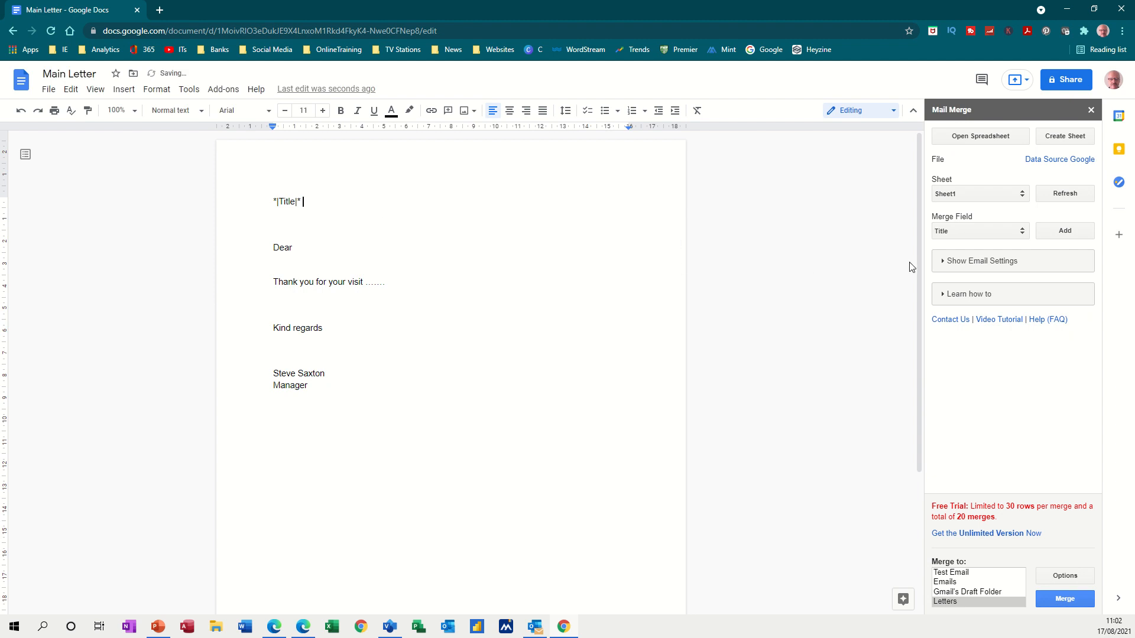
pyautogui.click(1021, 234)
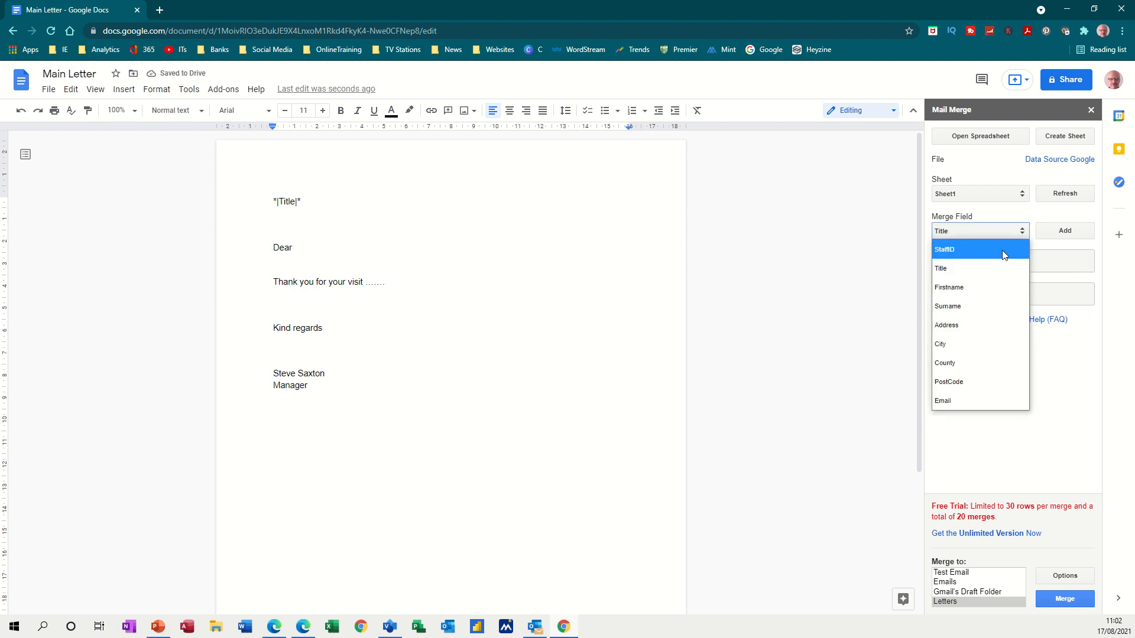
pyautogui.click(967, 306)
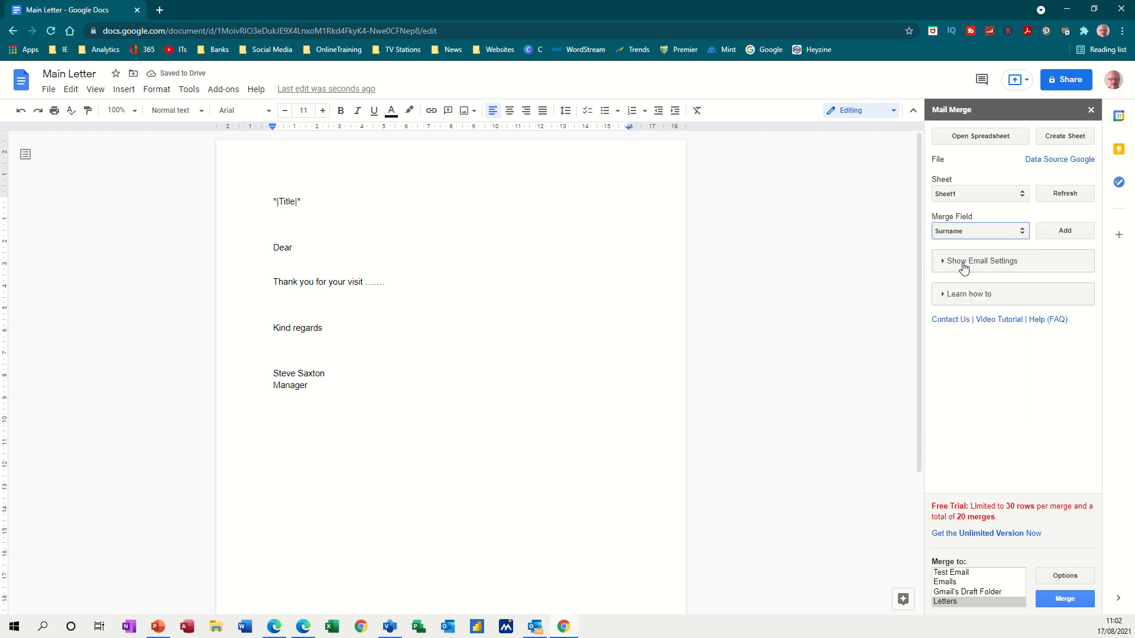
pyautogui.click(1054, 233)
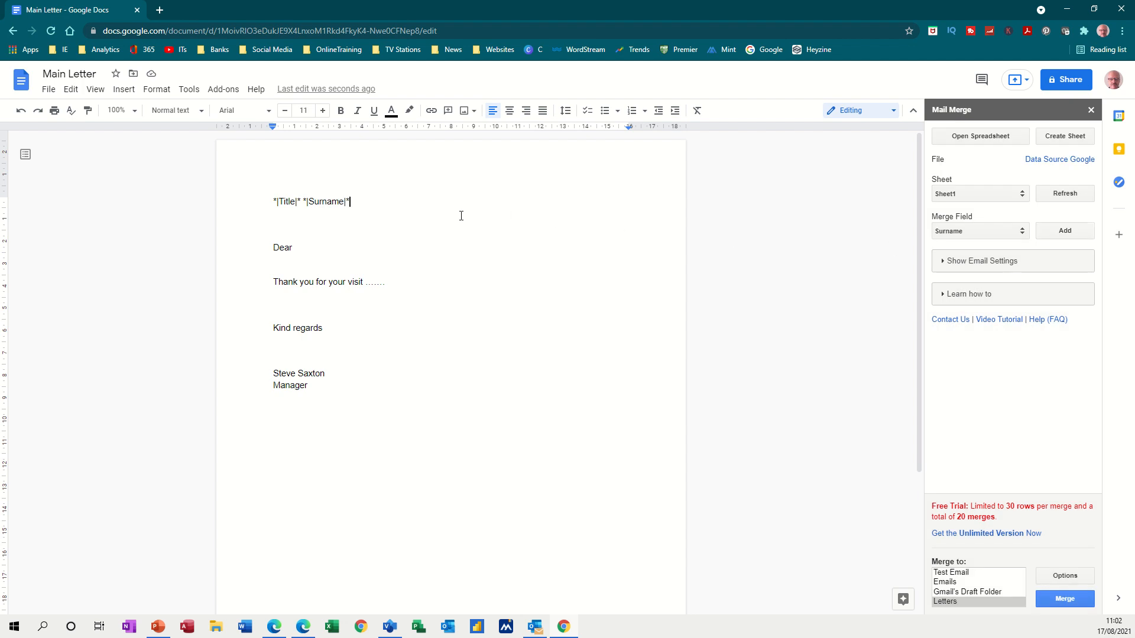
pyautogui.press('Return')
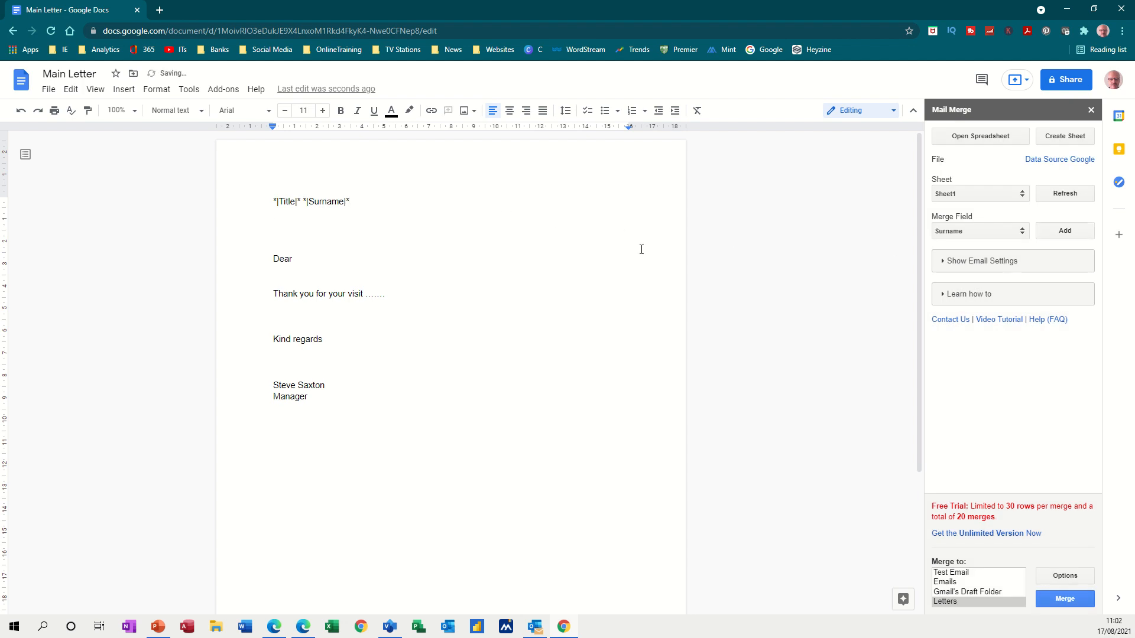
# Insert *|Address|* on the new line and *|City|* on the line beneath it
pyautogui.click(1023, 234)
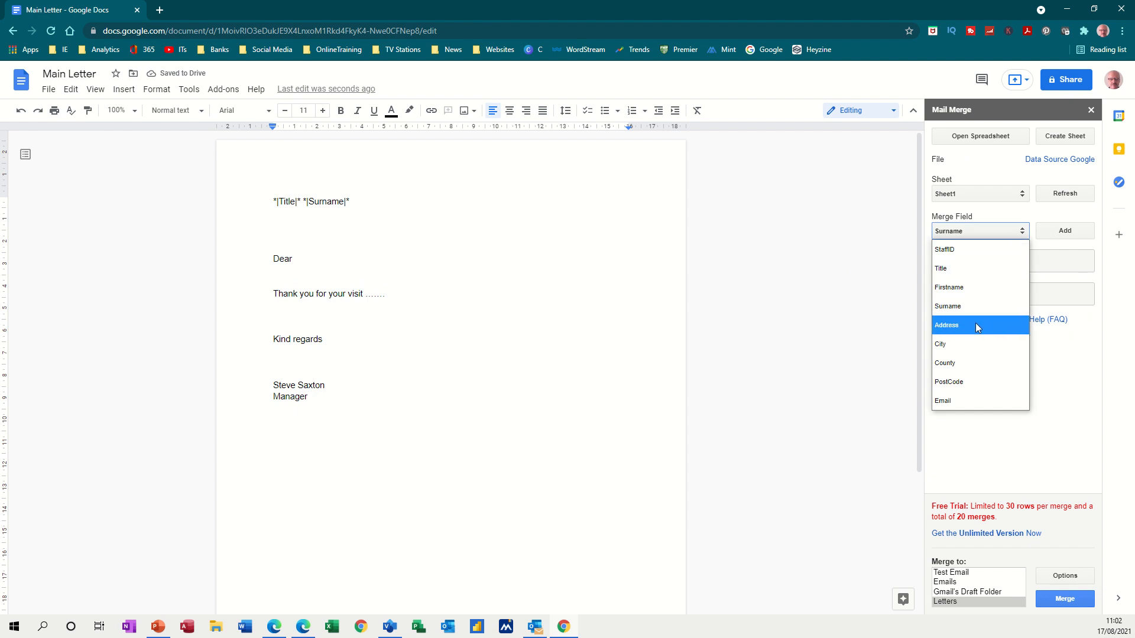
pyautogui.click(950, 325)
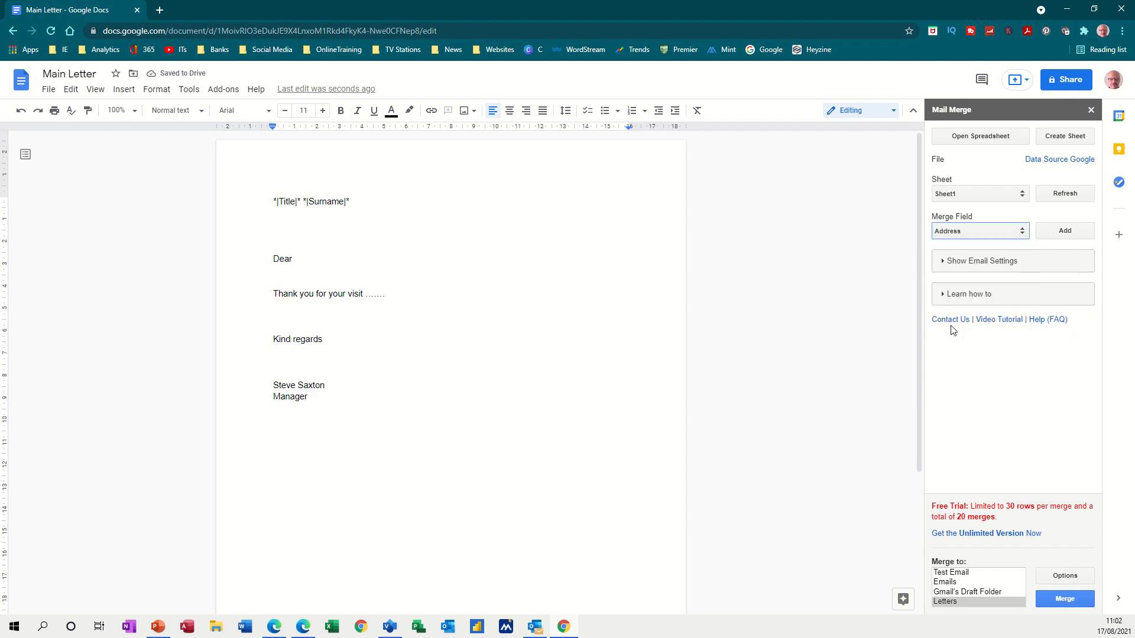
pyautogui.click(1059, 231)
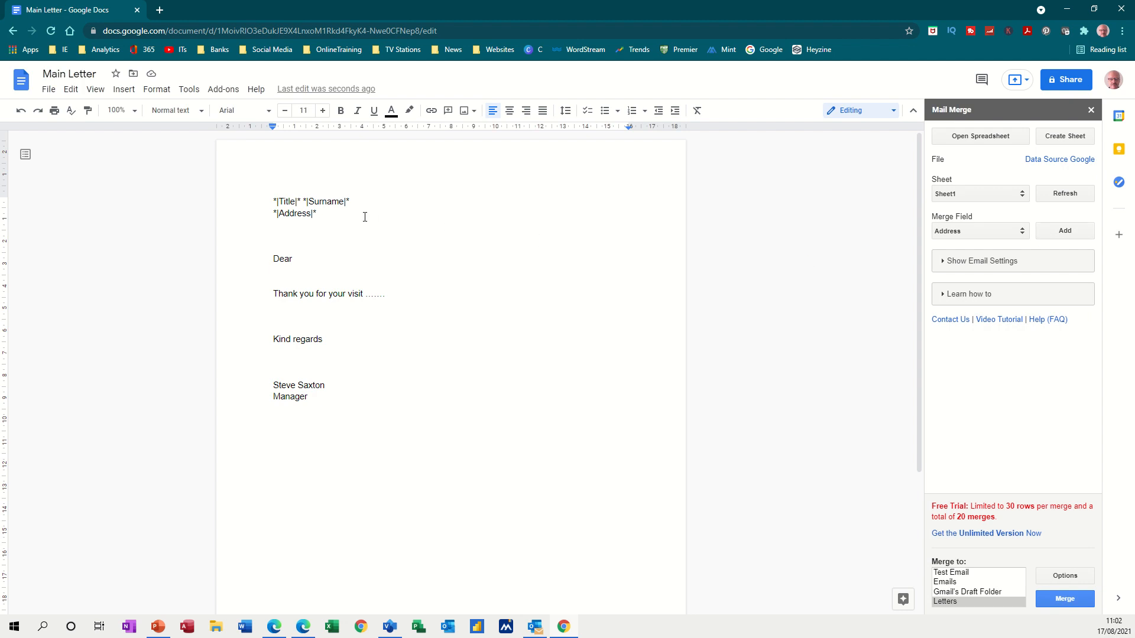
pyautogui.press('Return')
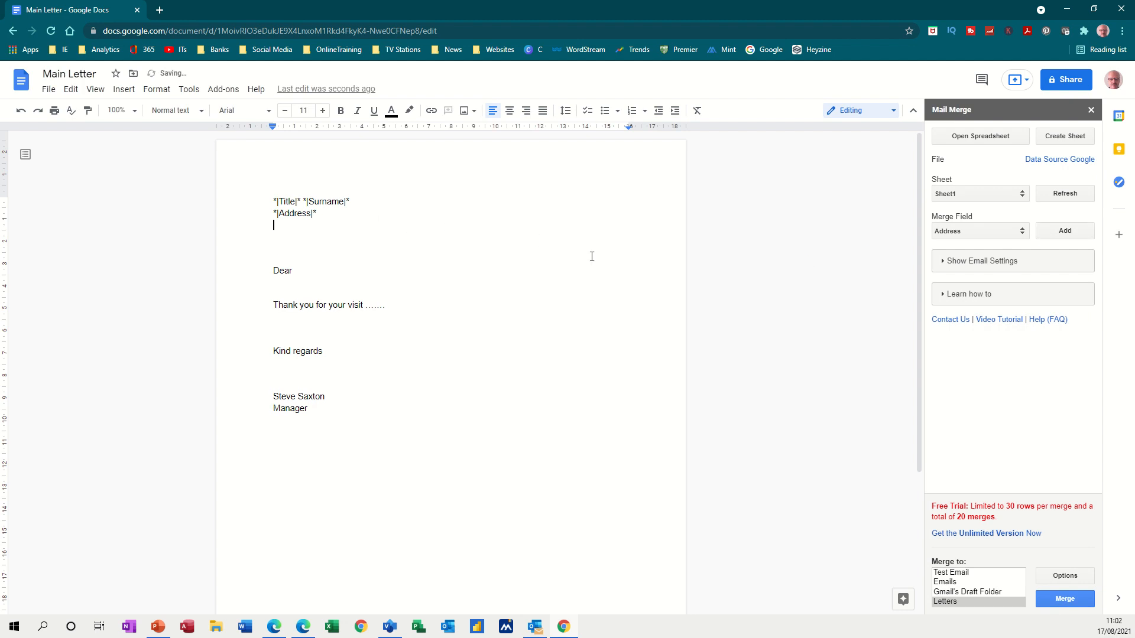
pyautogui.click(1014, 234)
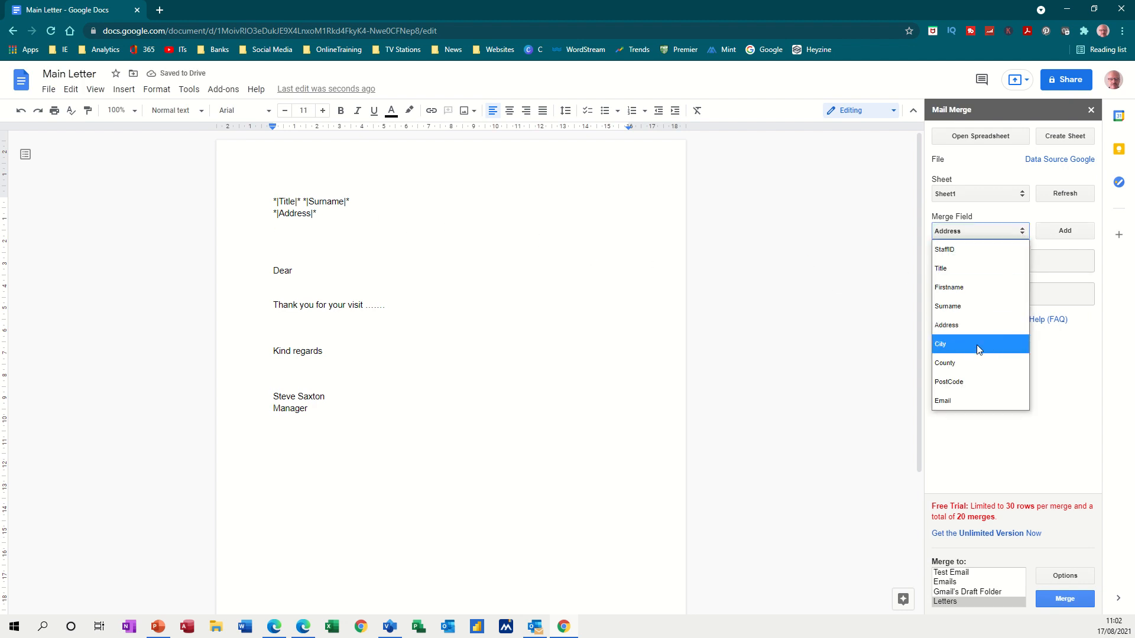
pyautogui.click(953, 345)
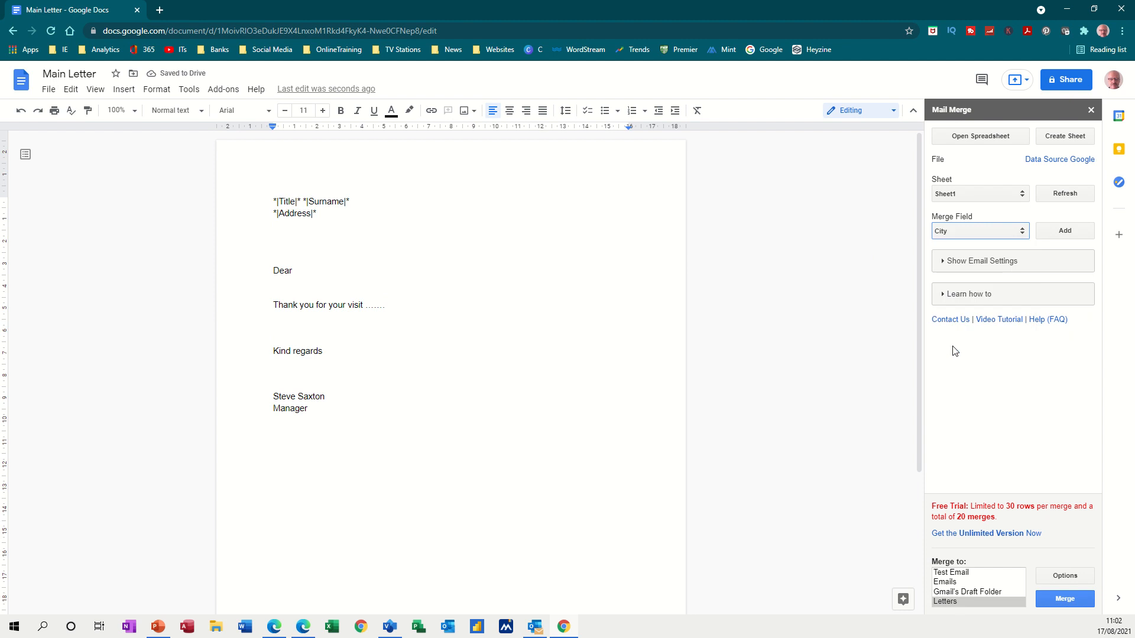
pyautogui.click(1059, 235)
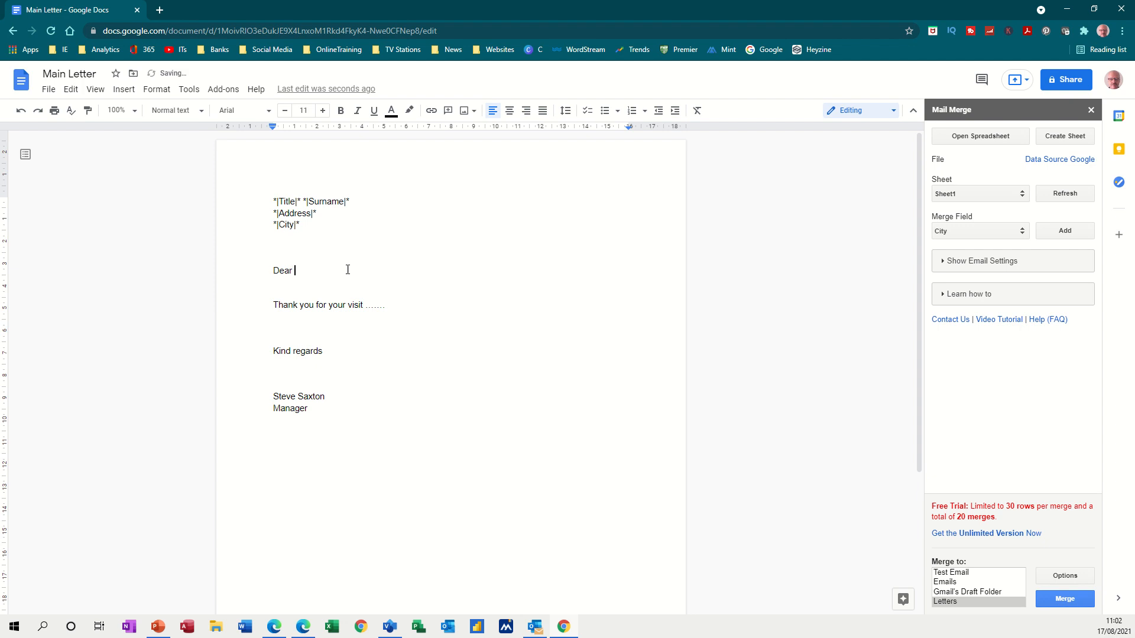
# Insert the Firstname field after Dear so the greeting reads 'Dear *|Firstname|*'
pyautogui.click(1022, 235)
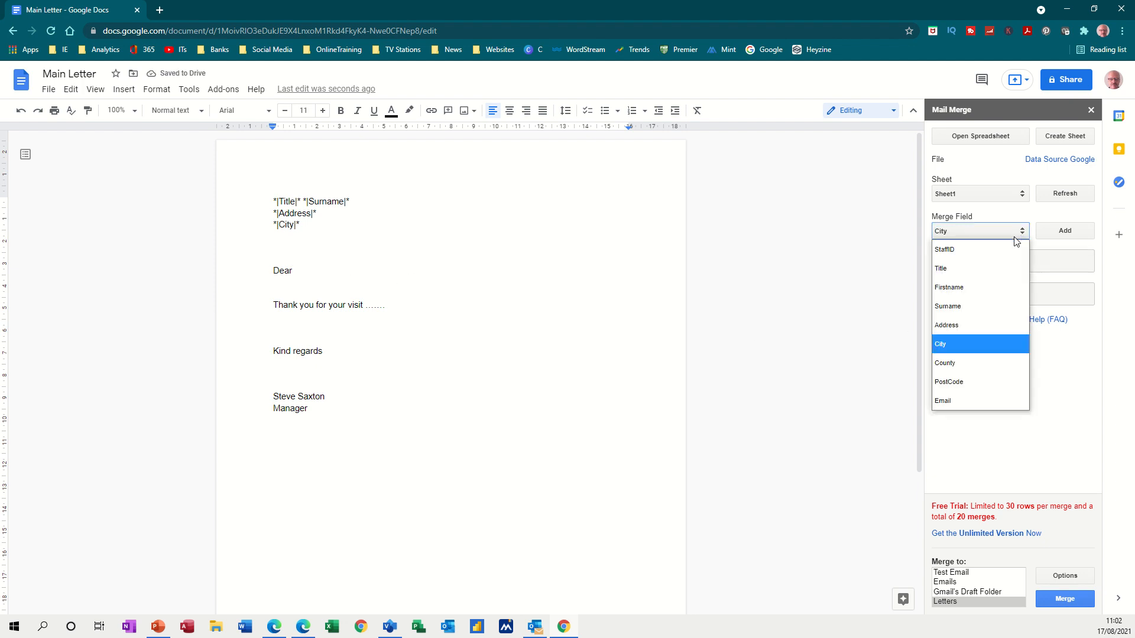
pyautogui.click(957, 288)
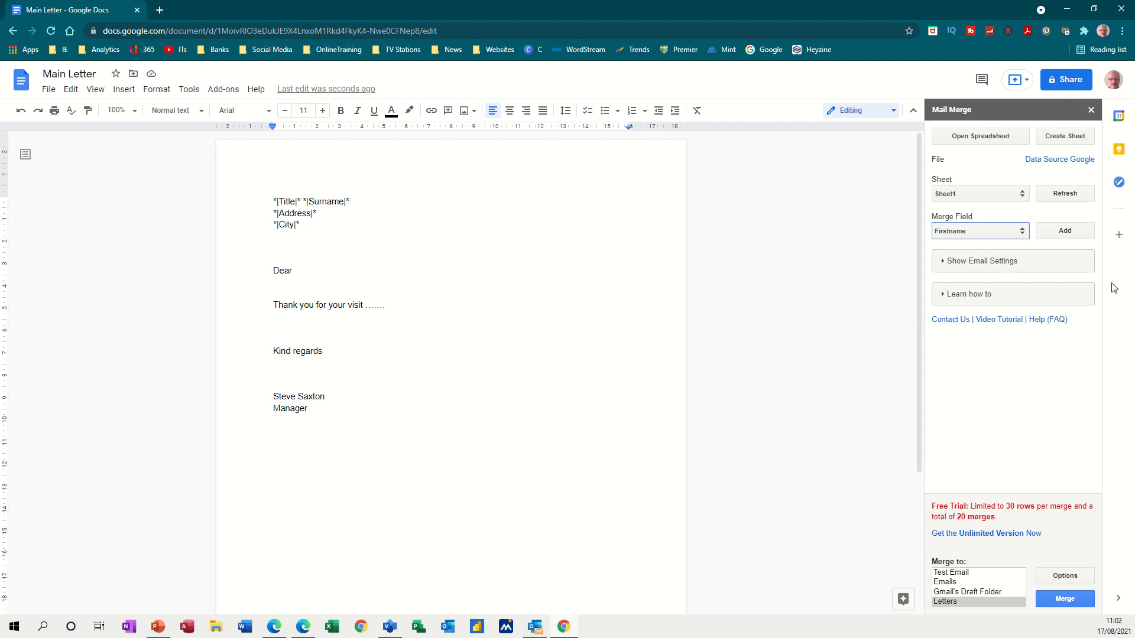
pyautogui.click(1065, 232)
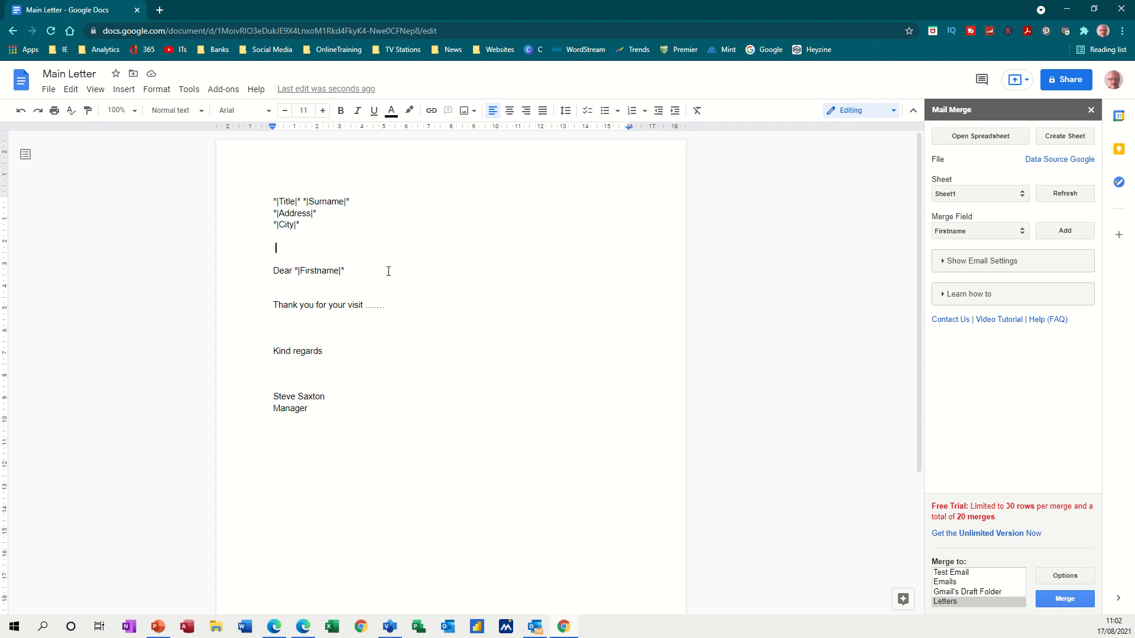
pyautogui.press('BackSpace')
# Merge to Letters, confirm all 15 letters, and open the 'Main Letter - merged on Aug 17, 11:03:19' document
pyautogui.click(948, 572)
pyautogui.click(949, 581)
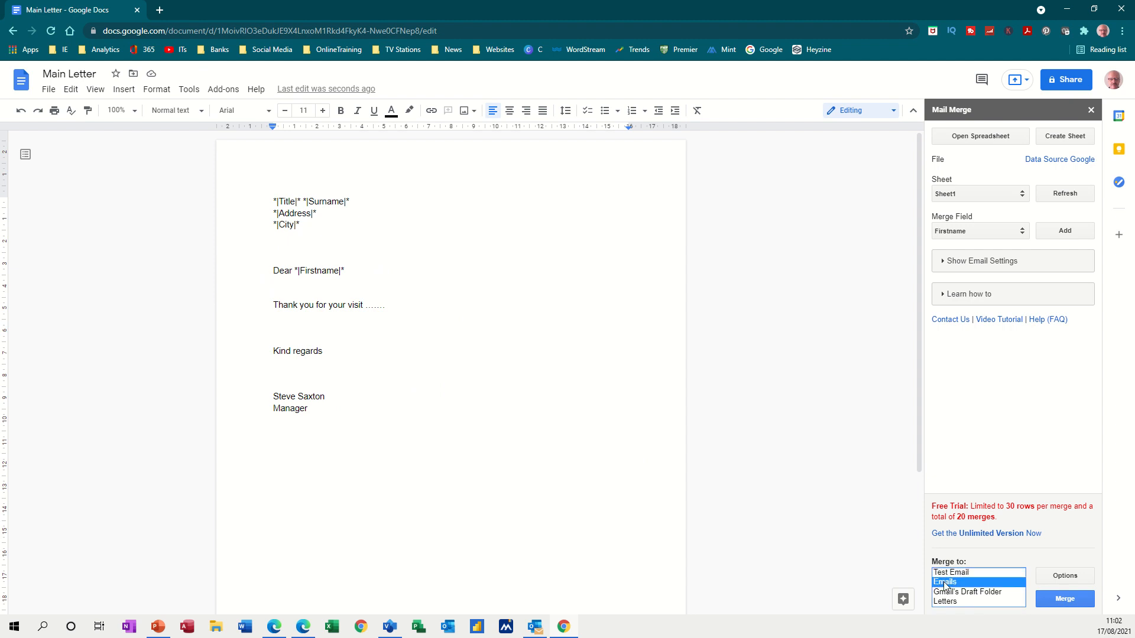
pyautogui.click(952, 594)
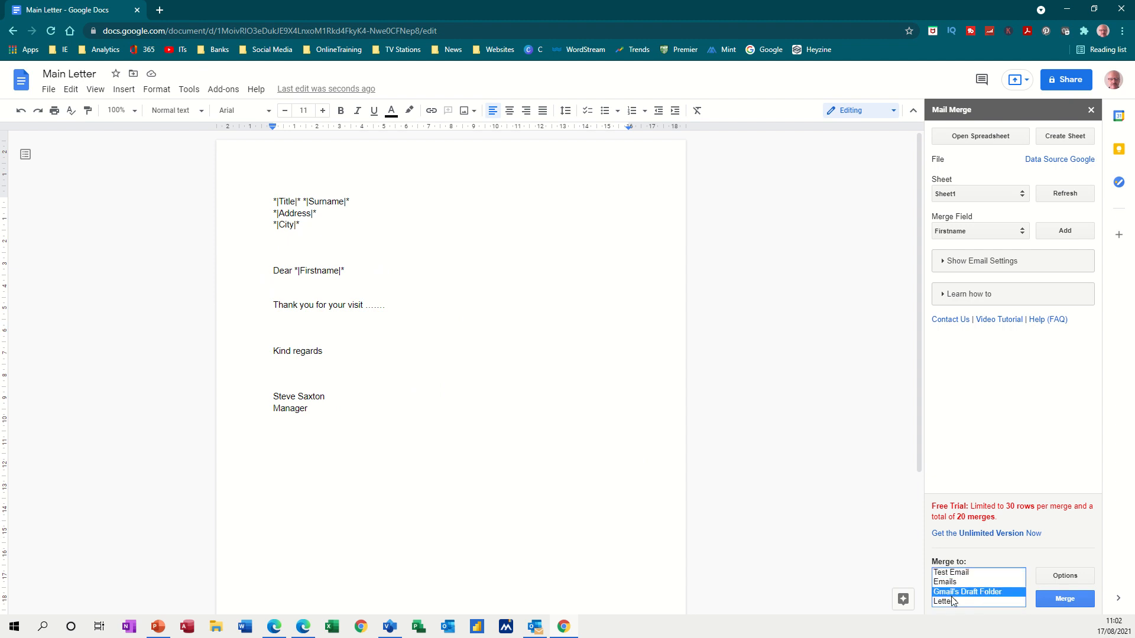
pyautogui.click(947, 602)
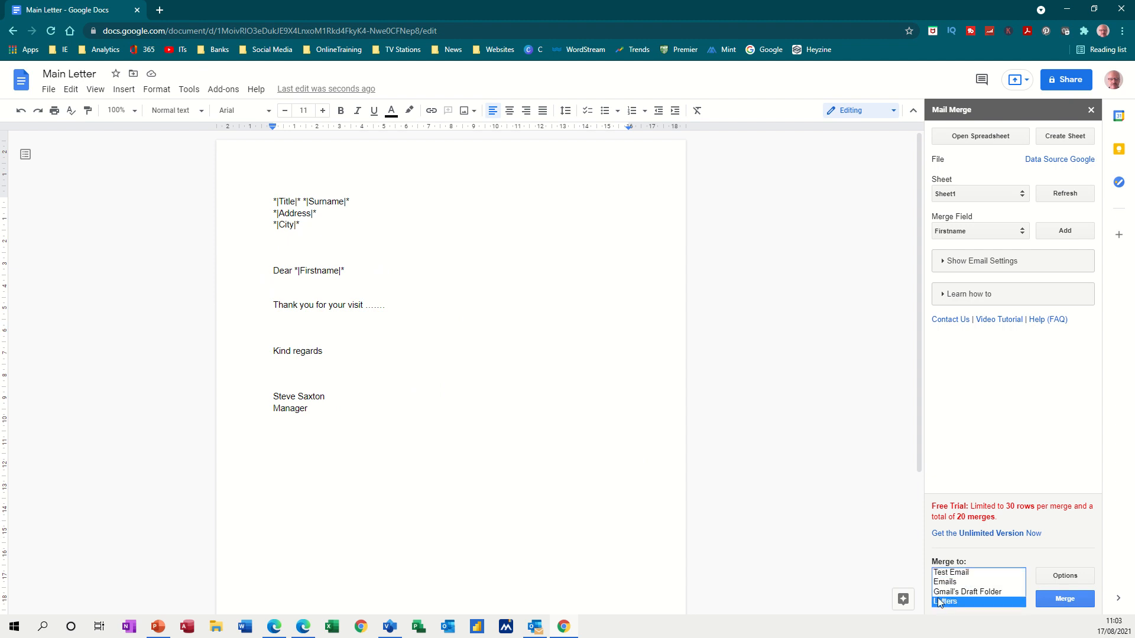
pyautogui.click(1062, 600)
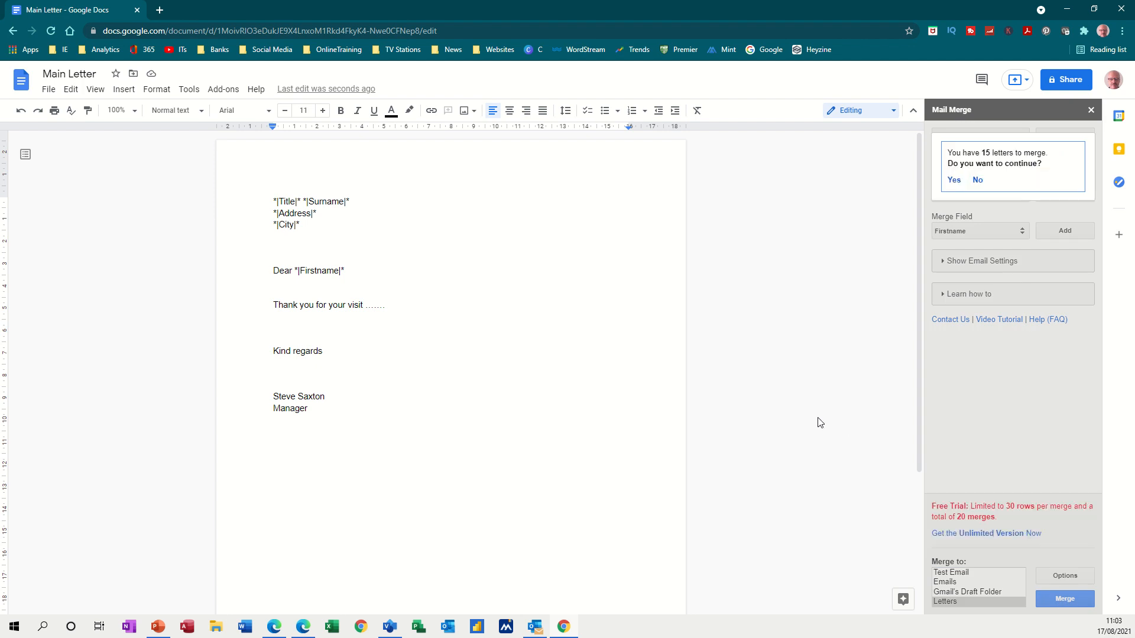
pyautogui.click(953, 181)
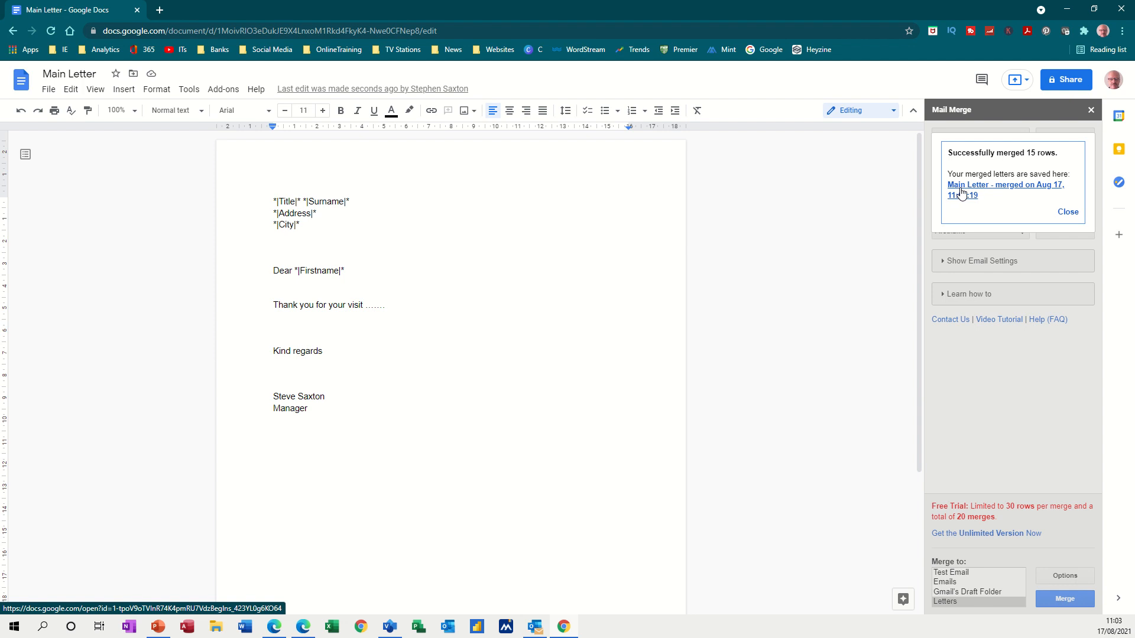
pyautogui.click(962, 194)
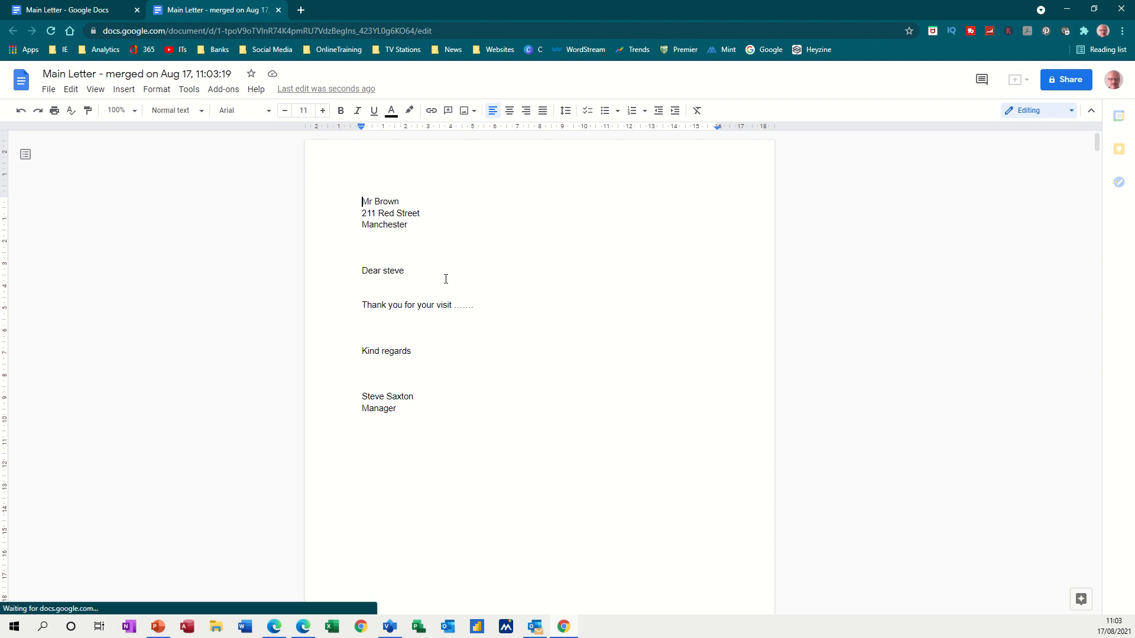
# Scroll through the merged letter pages checking each recipient's details, then back to page 1
pyautogui.scroll(-7, 507, 335)
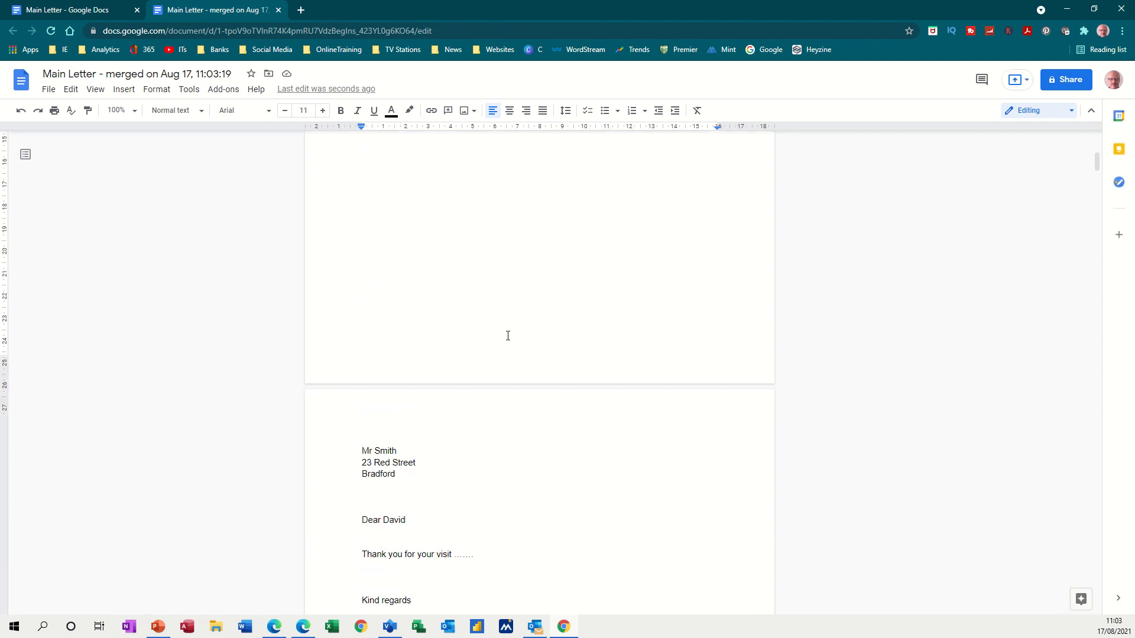
pyautogui.scroll(-8, 507, 337)
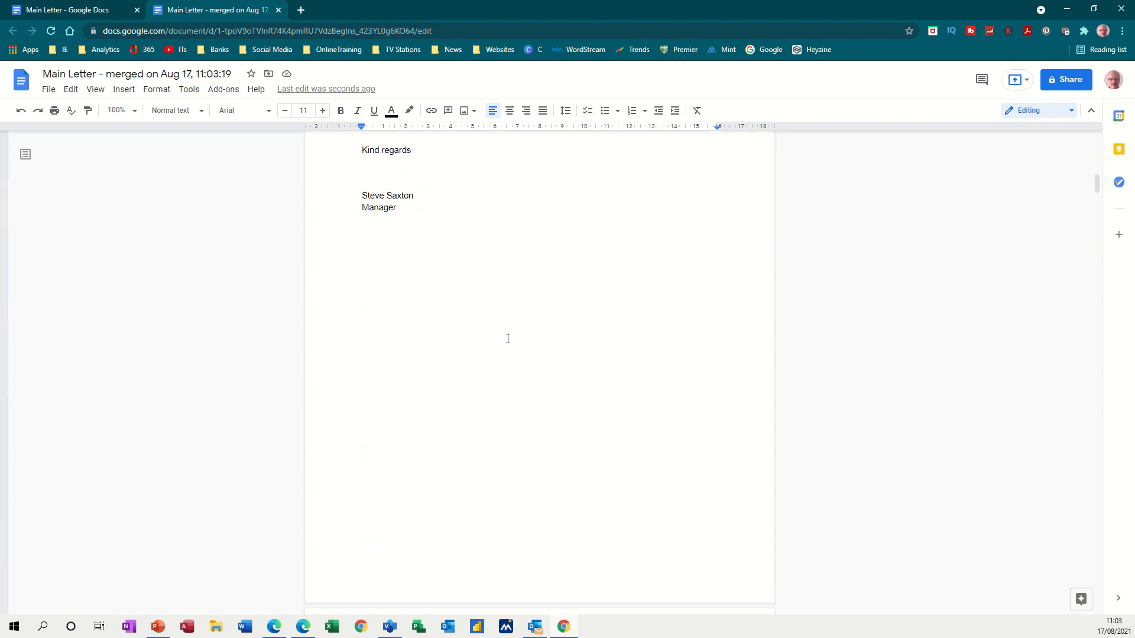
pyautogui.scroll(-12, 507, 338)
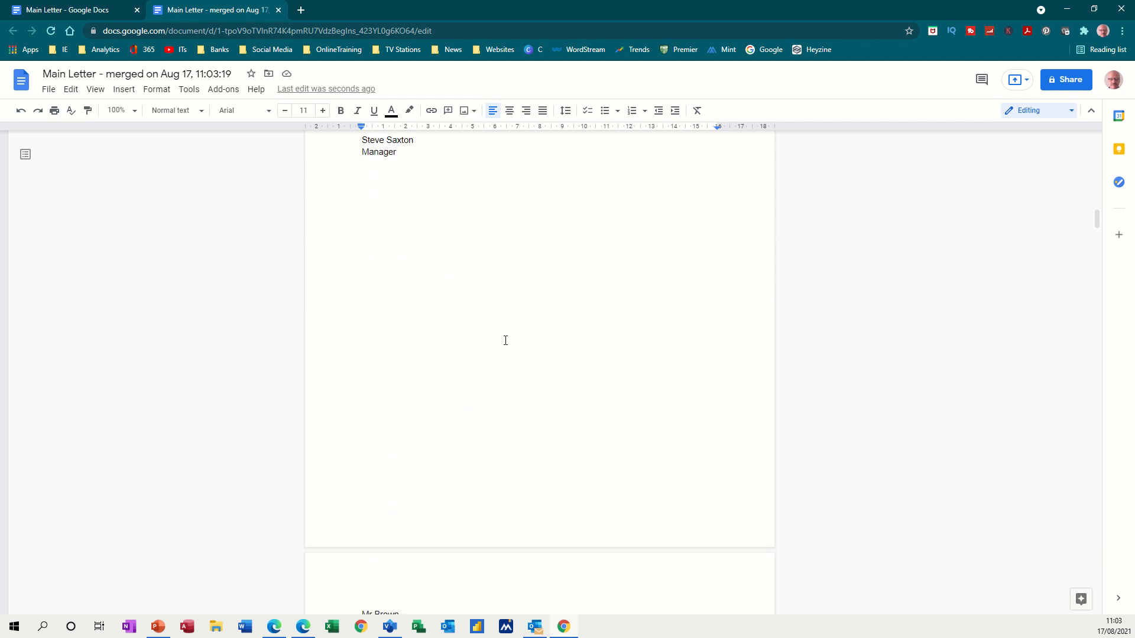
pyautogui.scroll(-10, 505, 340)
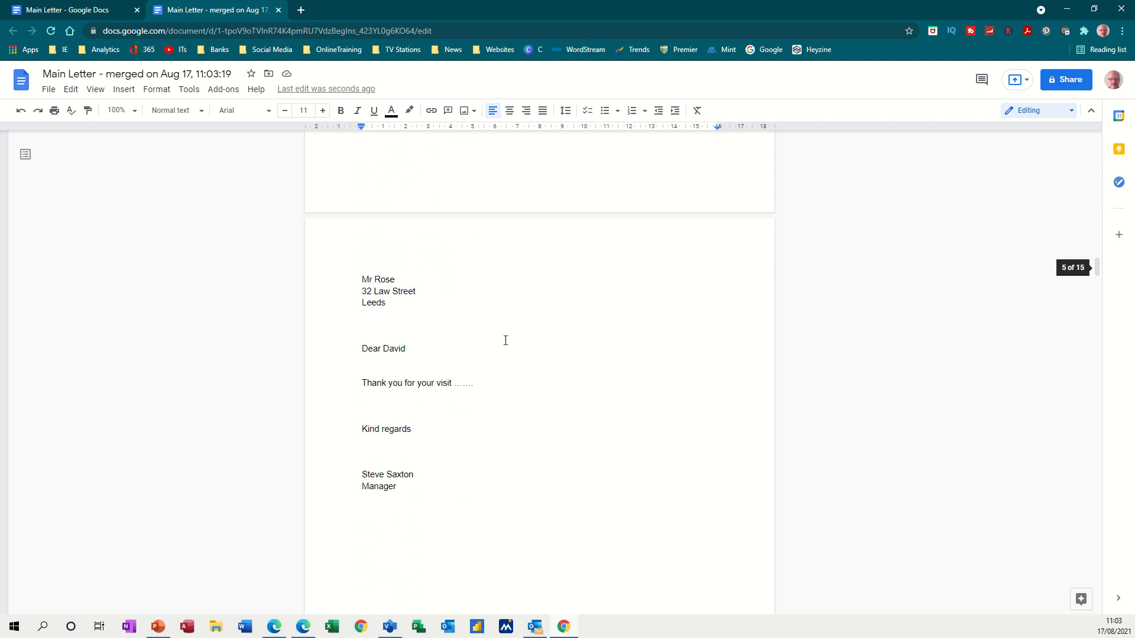
pyautogui.scroll(10, 506, 340)
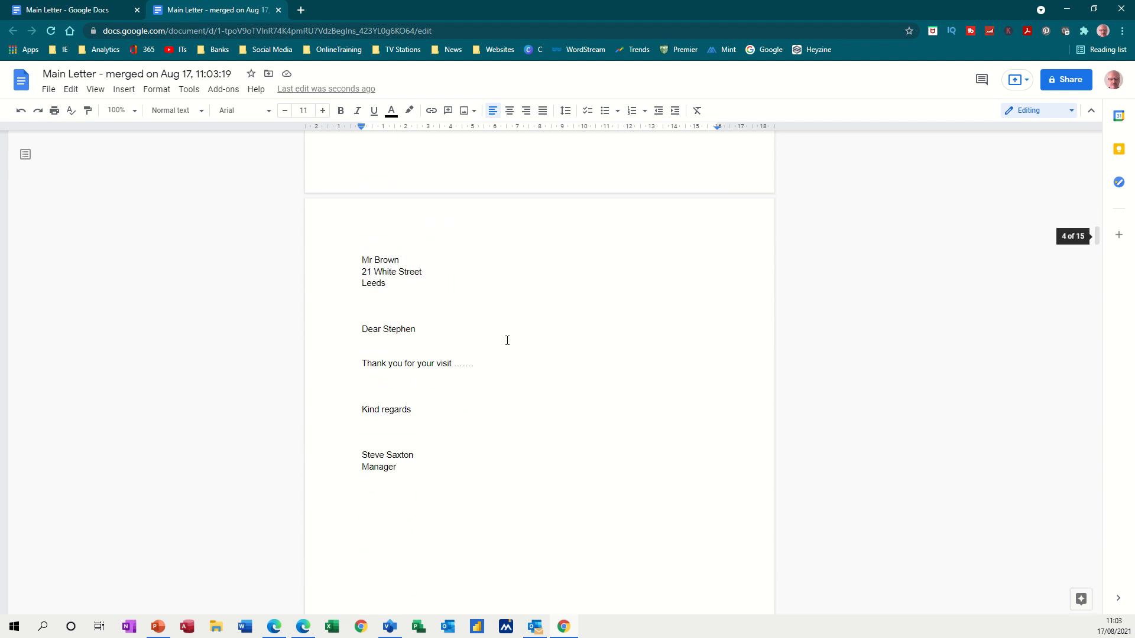
pyautogui.scroll(20, 506, 366)
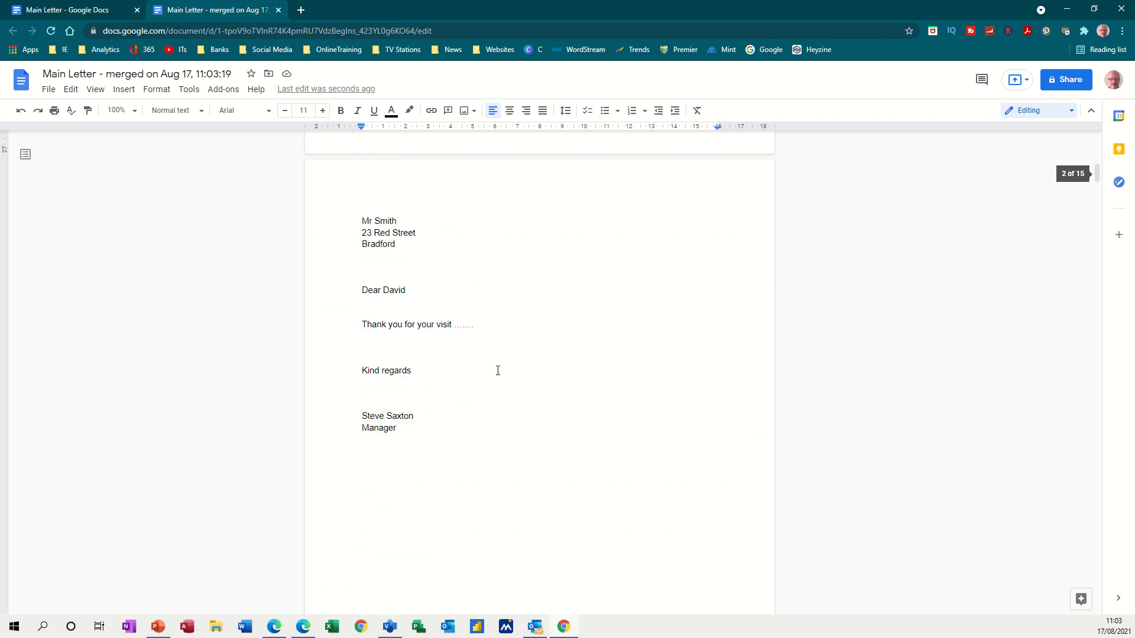
pyautogui.scroll(10, 496, 370)
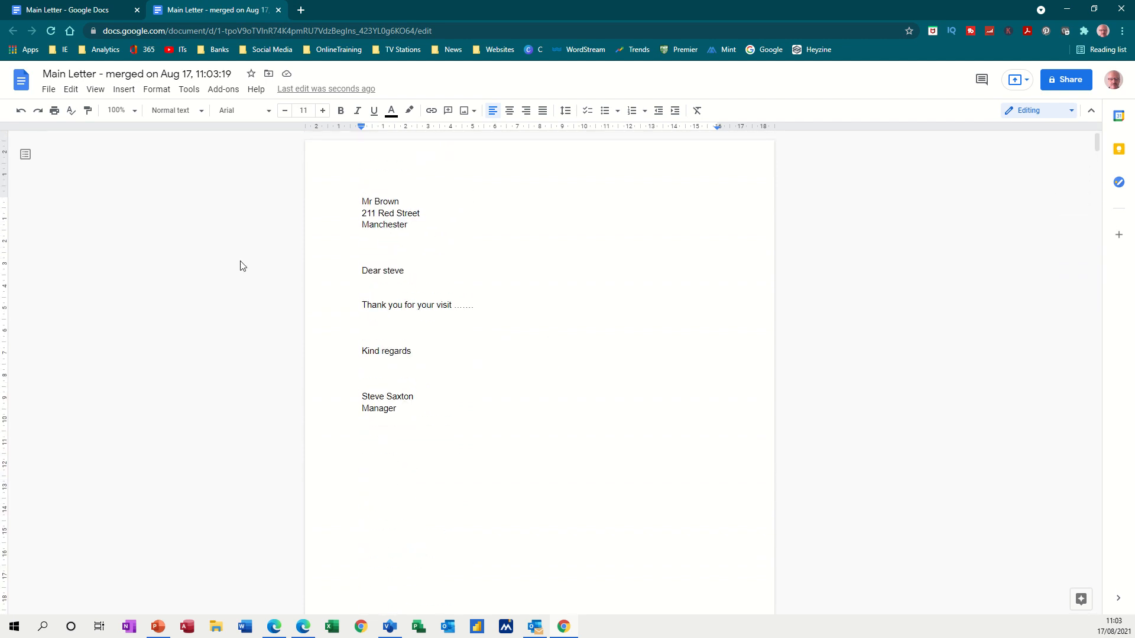
# Create a blank document, launch Mail Merge, and paste the book letter addressed 'Dear *|Title|* *|Last Name|*'
pyautogui.click(22, 90)
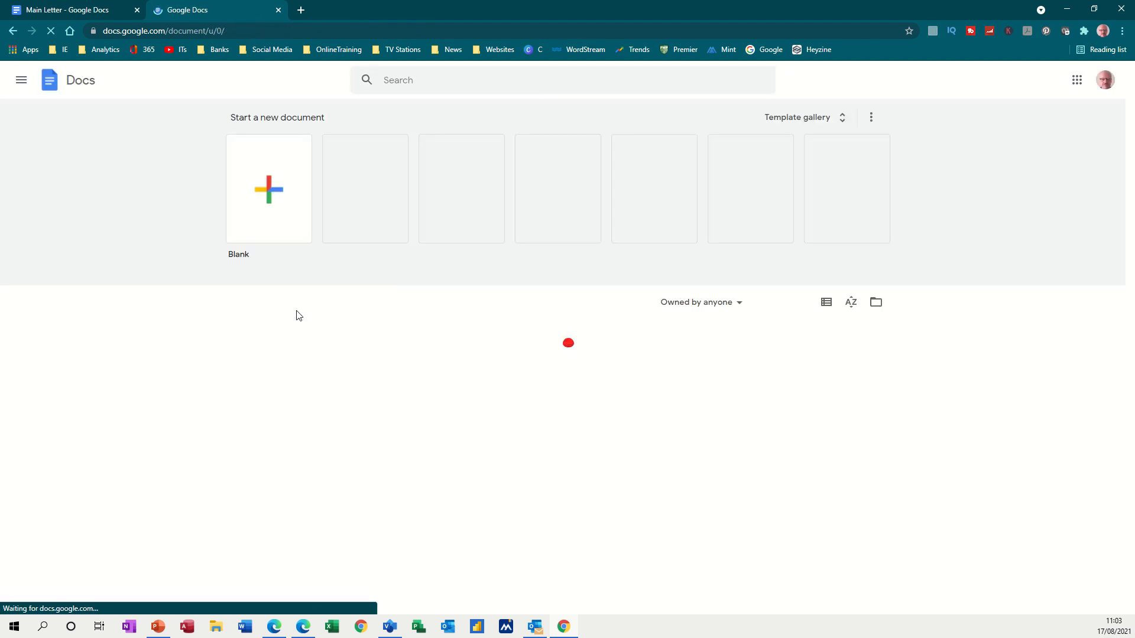
pyautogui.click(267, 190)
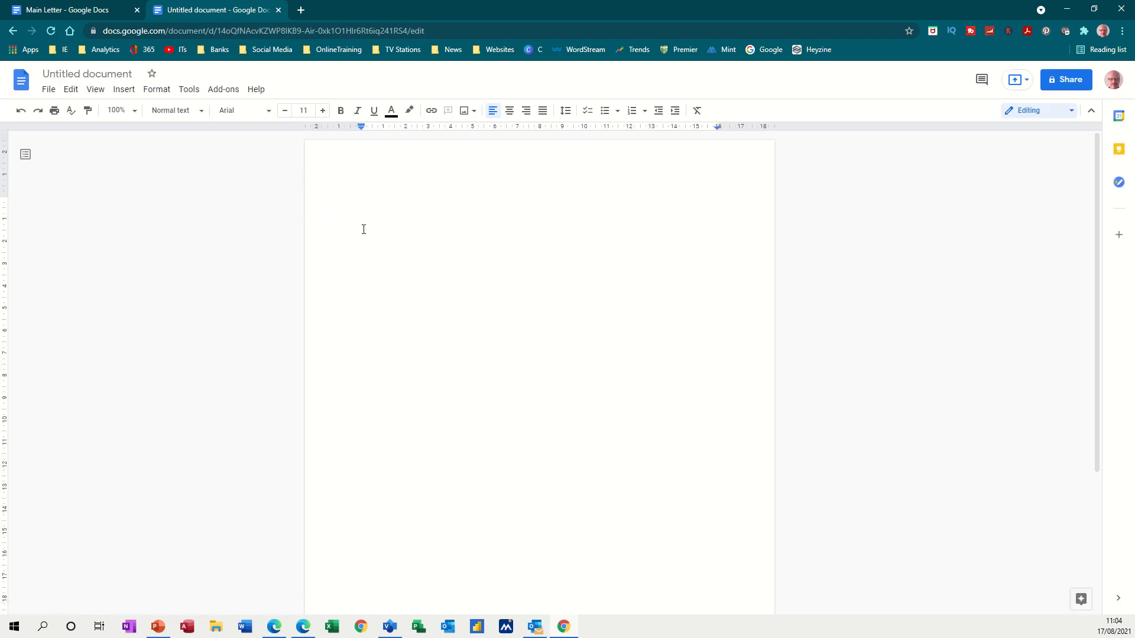
pyautogui.click(211, 92)
pyautogui.moveTo(235, 143)
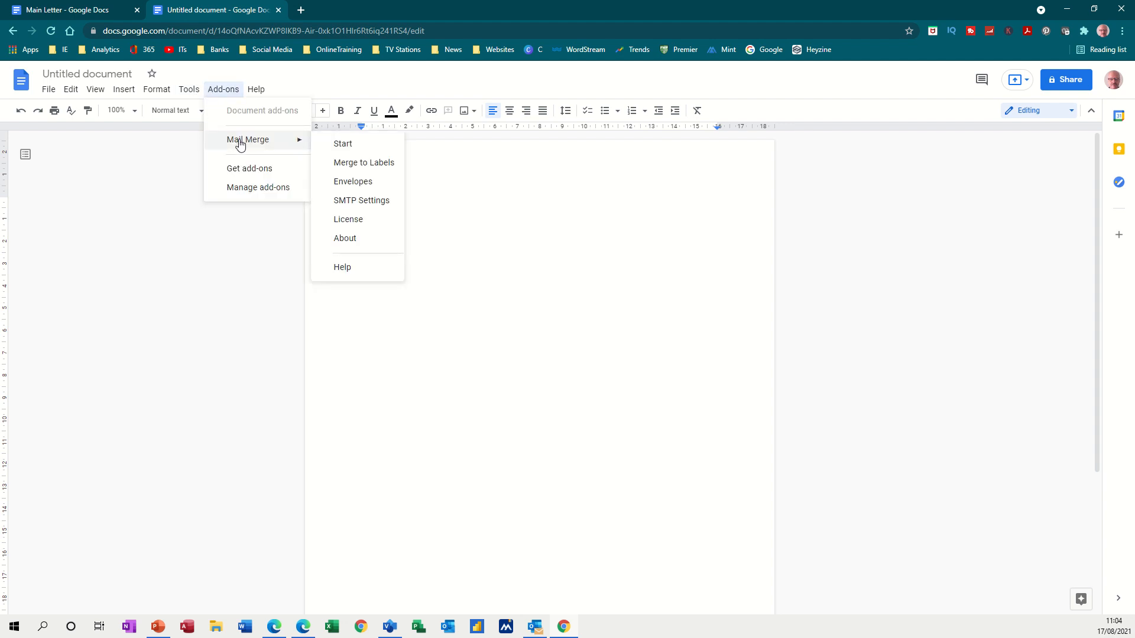
pyautogui.click(343, 146)
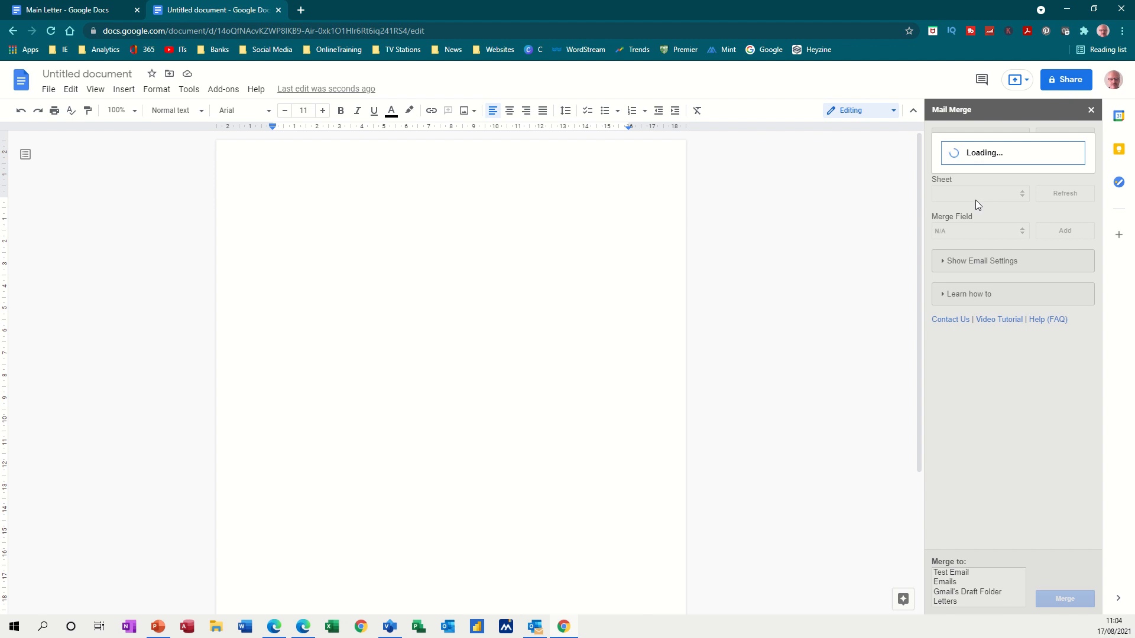
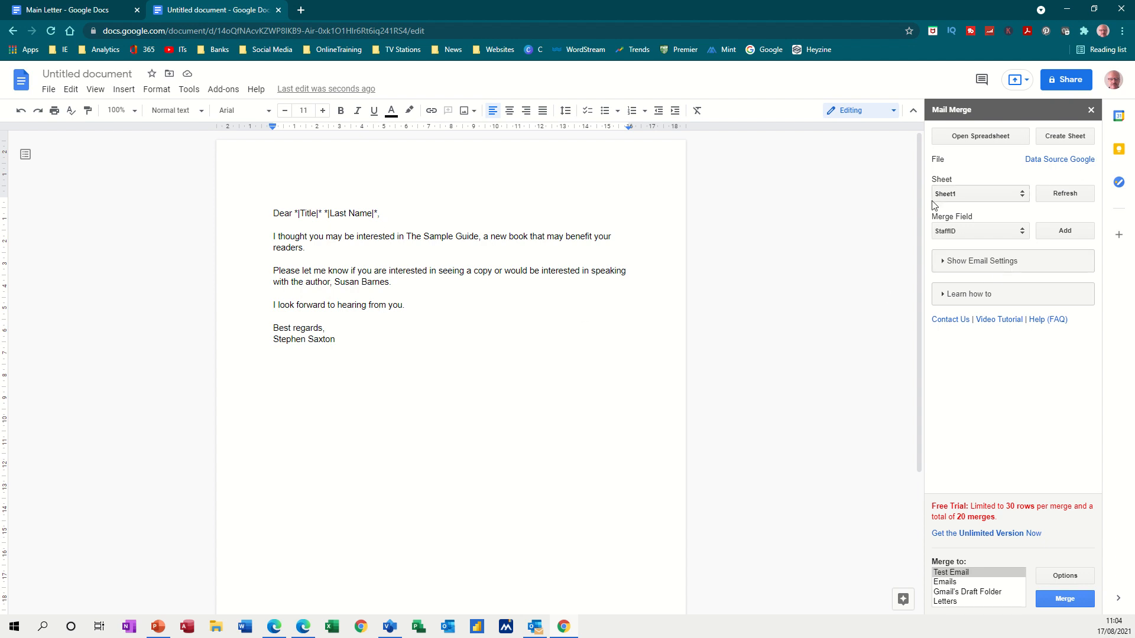
# Use Email as the recipient field and send a Test Email merge of the book letter
pyautogui.click(975, 263)
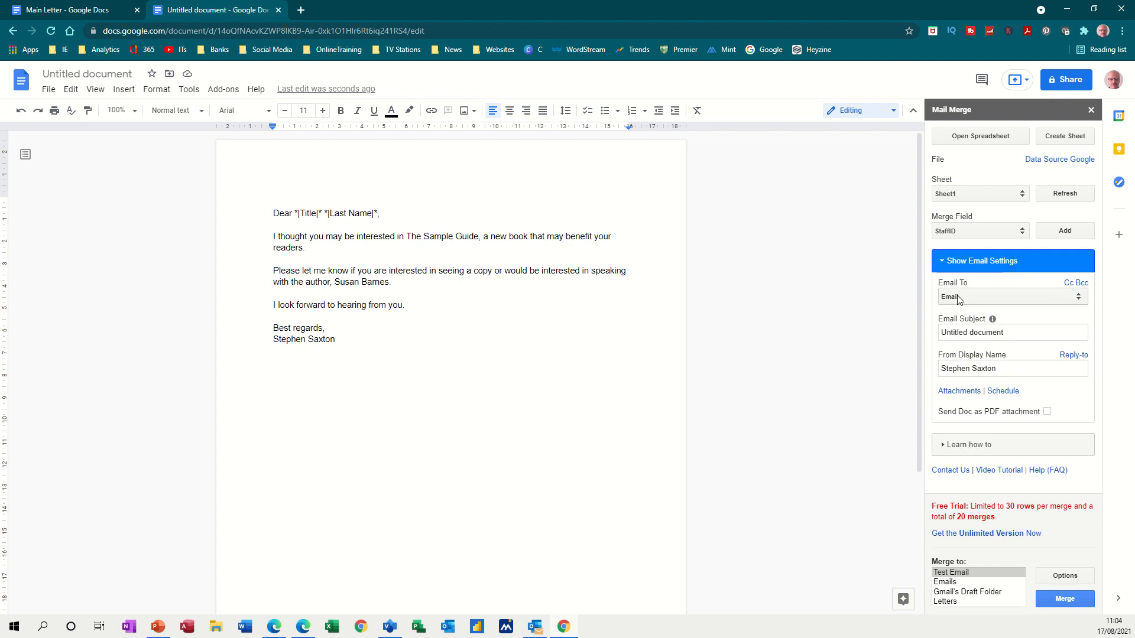
pyautogui.click(974, 301)
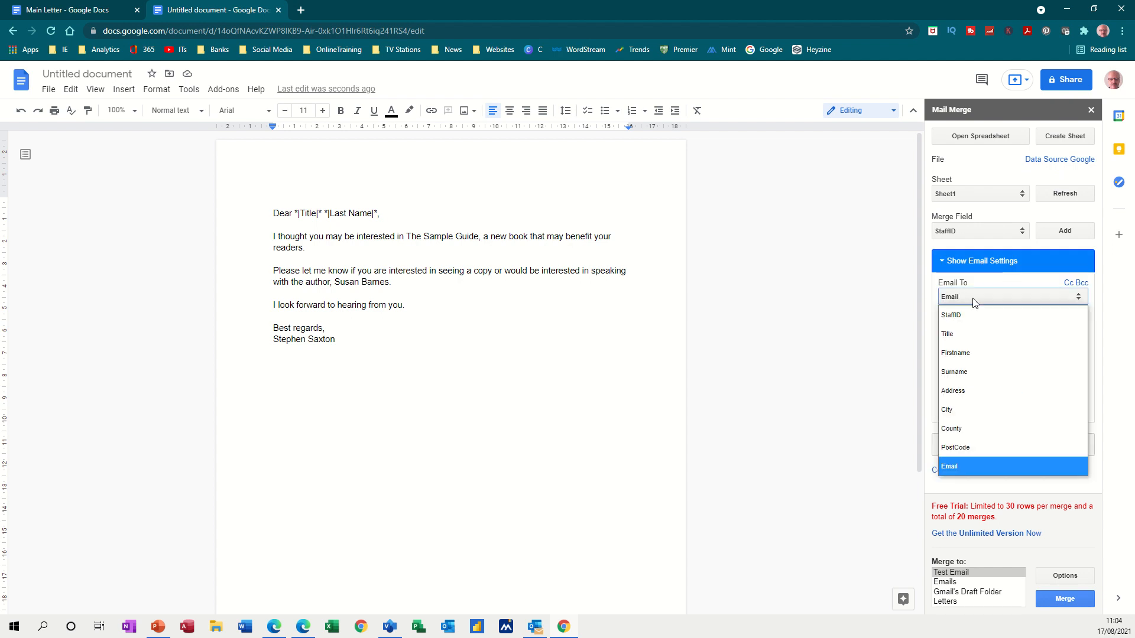
pyautogui.click(974, 300)
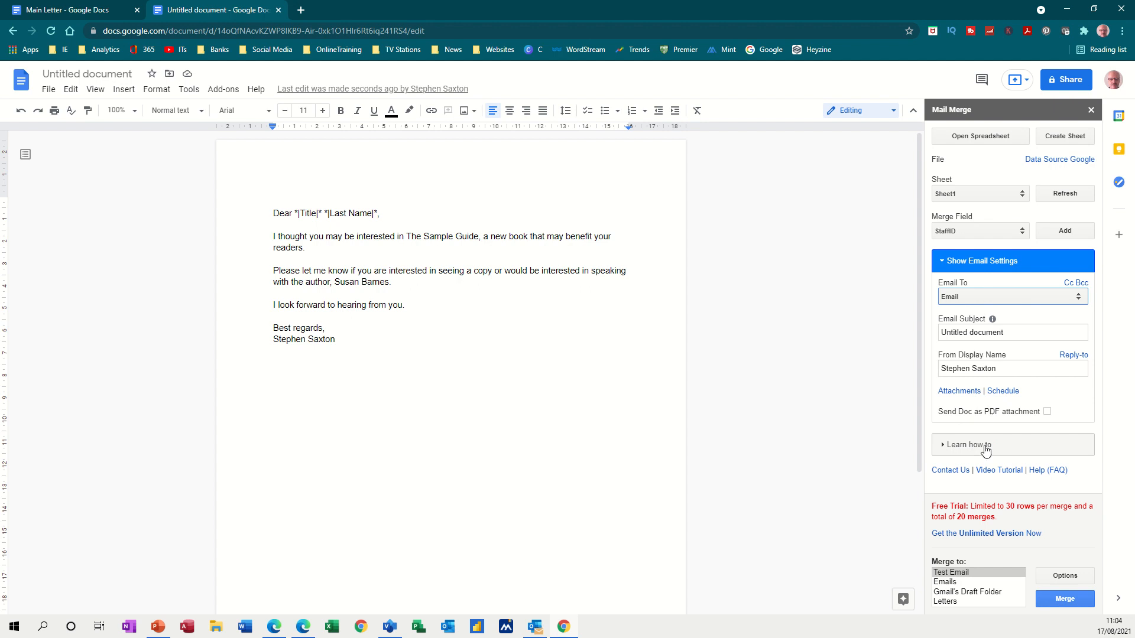
pyautogui.click(942, 573)
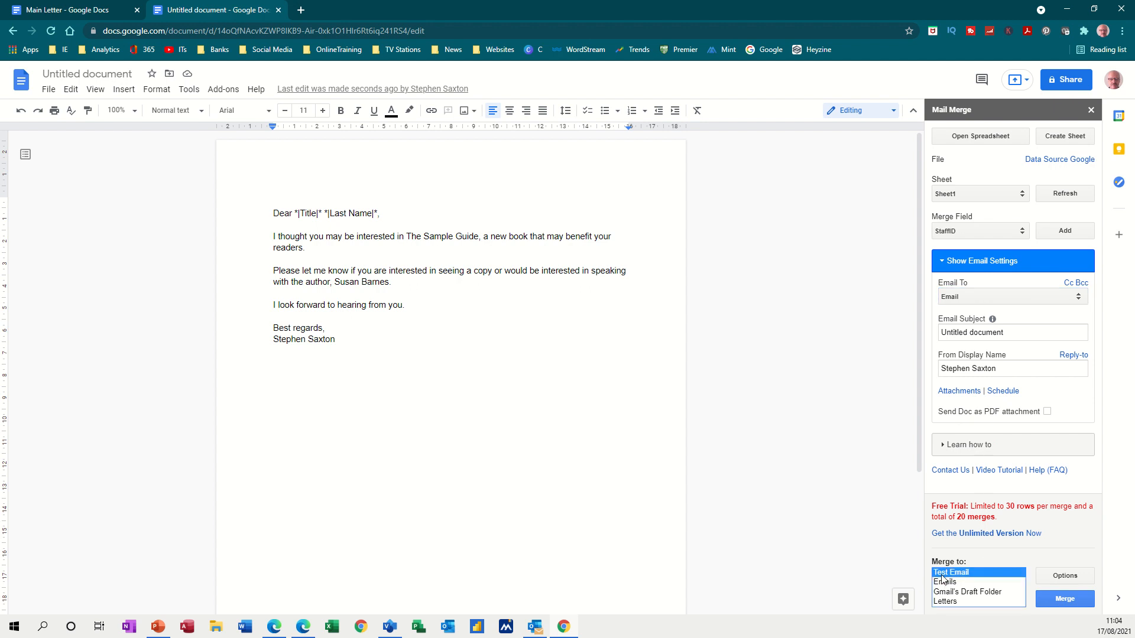
pyautogui.click(1059, 598)
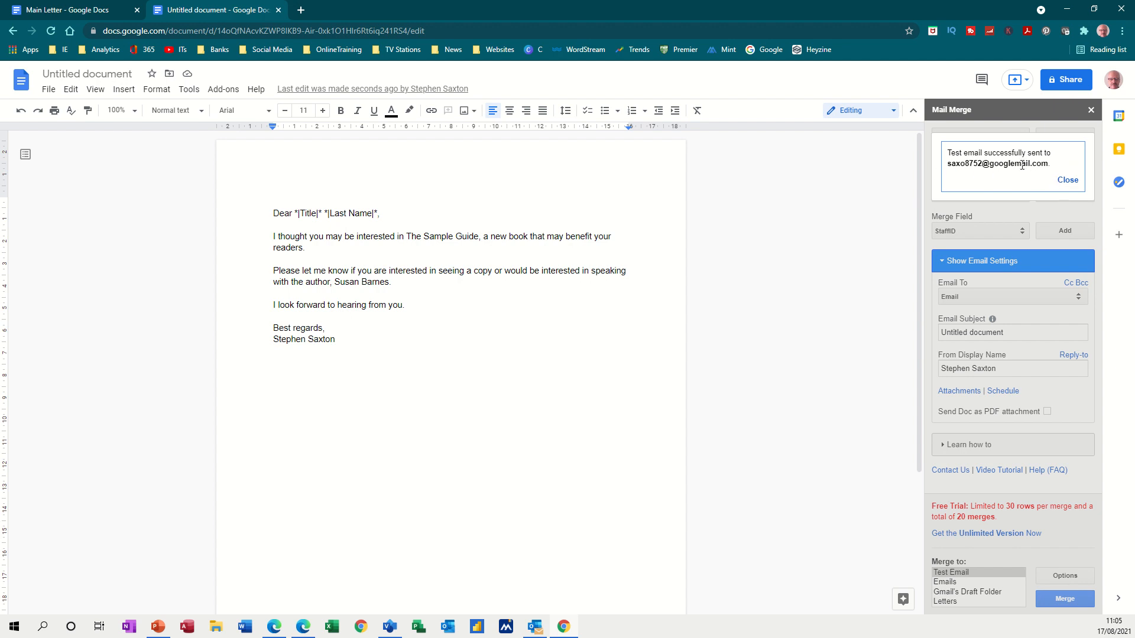
pyautogui.click(1067, 179)
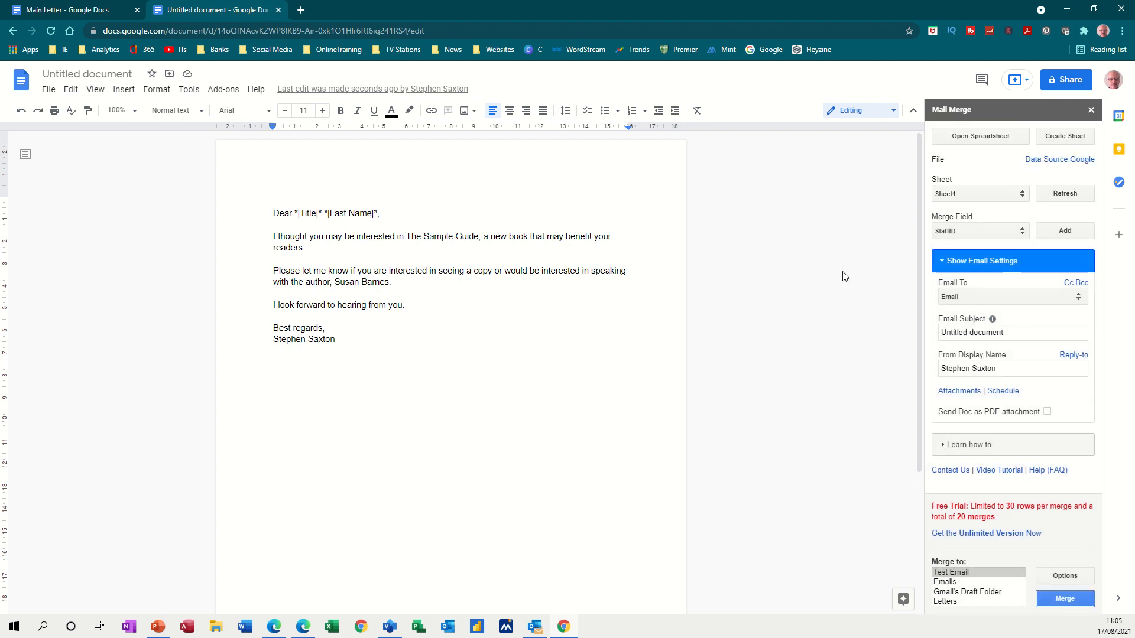
# Return to the Docs home page and open Gmail from the Google apps grid
pyautogui.click(17, 87)
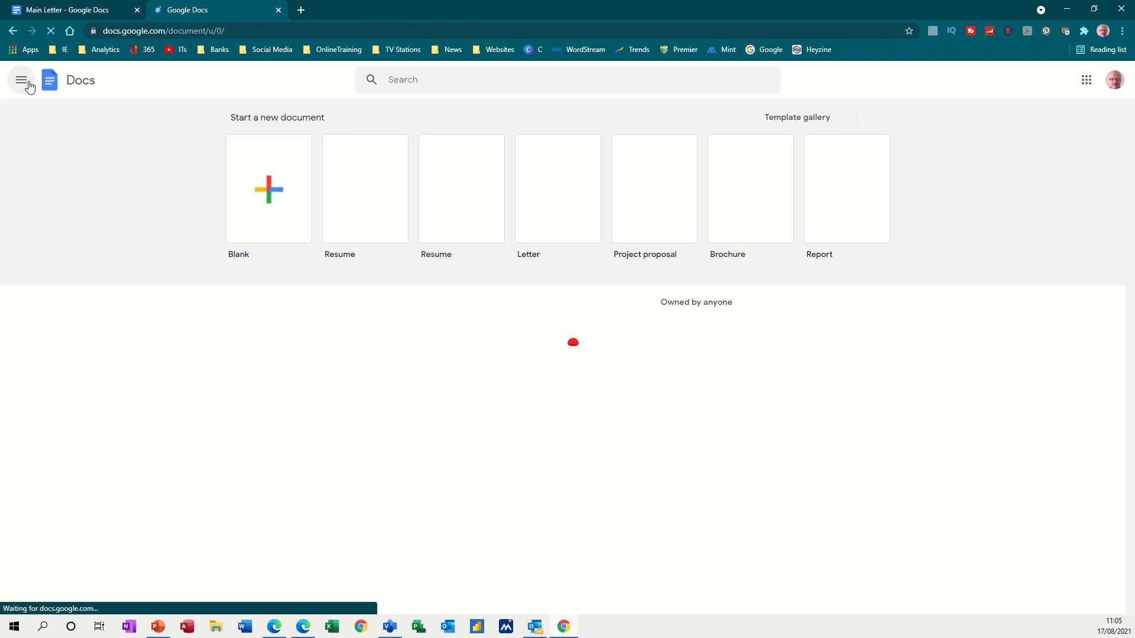
pyautogui.click(22, 83)
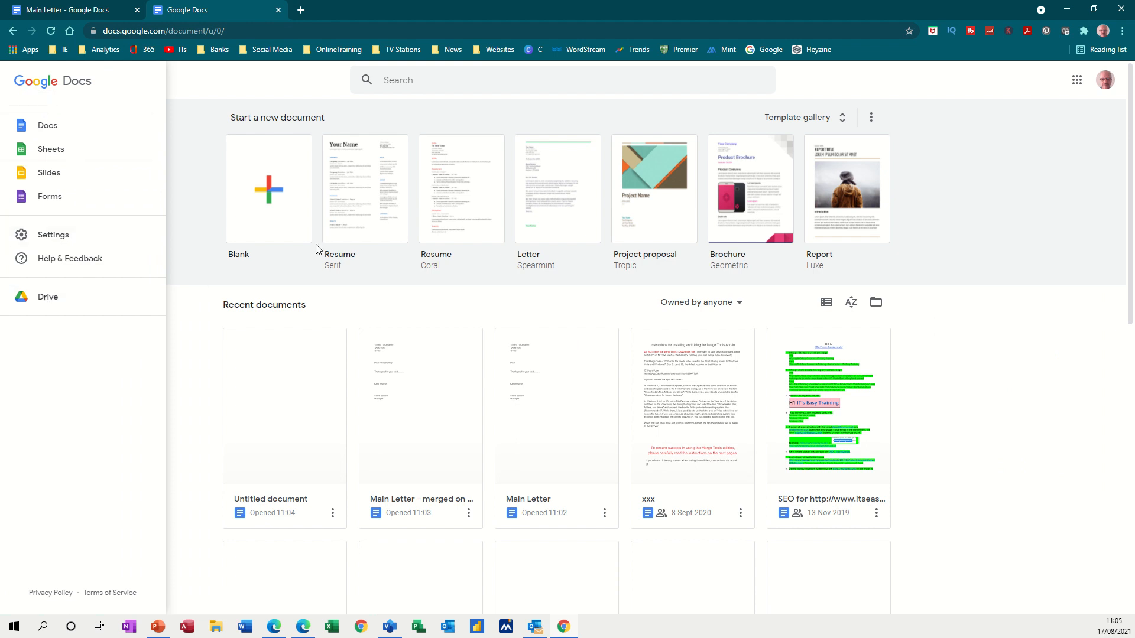
pyautogui.click(1075, 82)
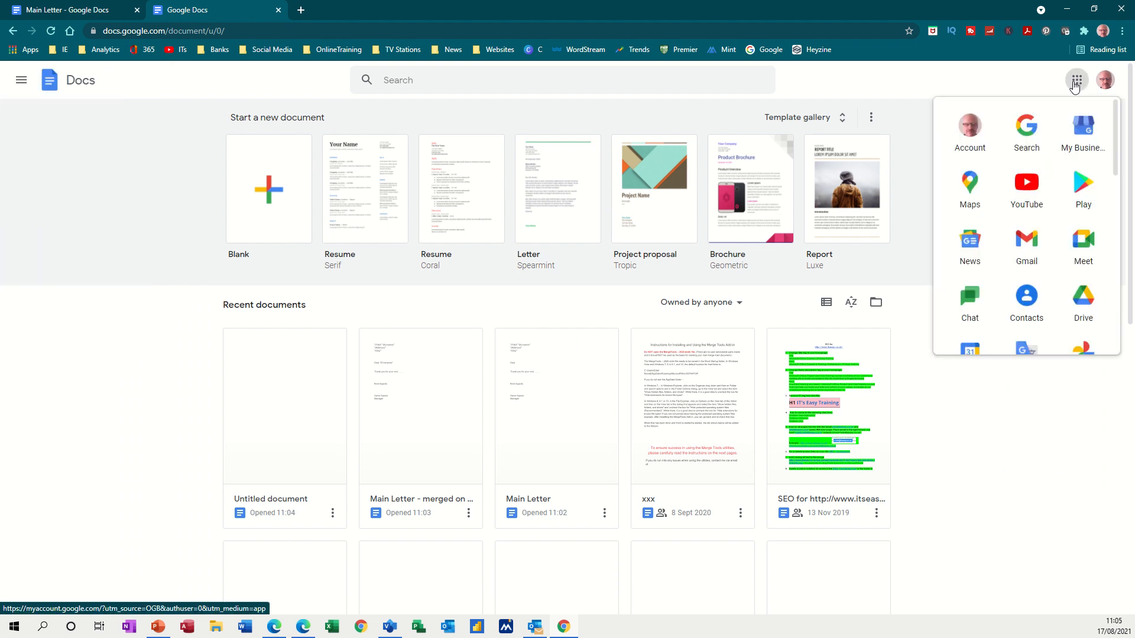
pyautogui.click(1026, 243)
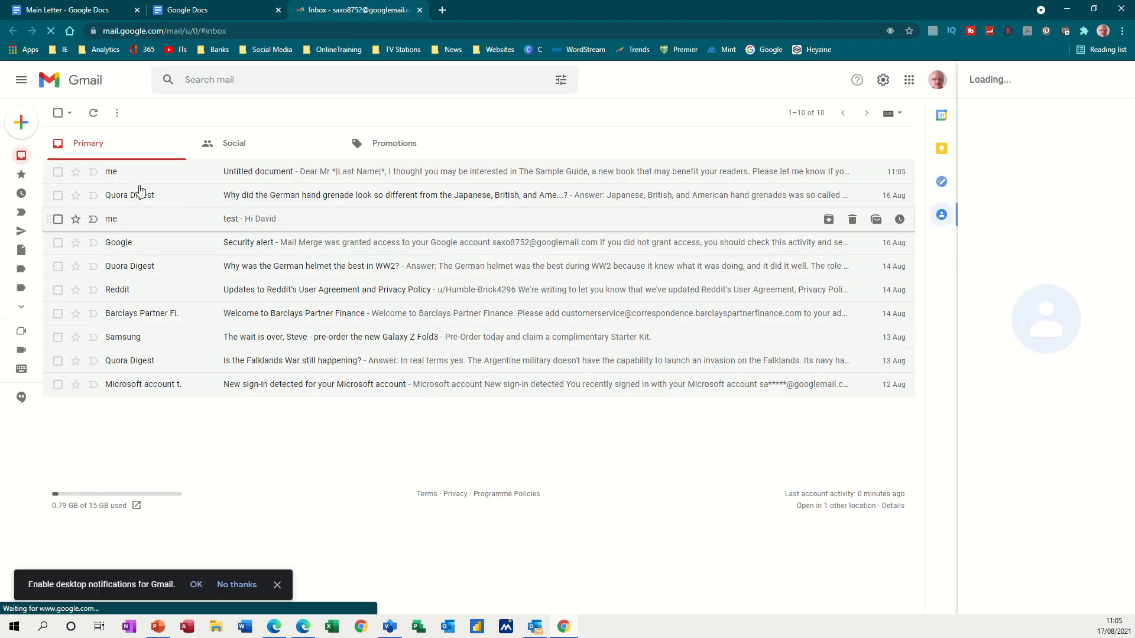
# Open the 'Untitled document' test email at the top of the Gmail inbox
pyautogui.click(243, 175)
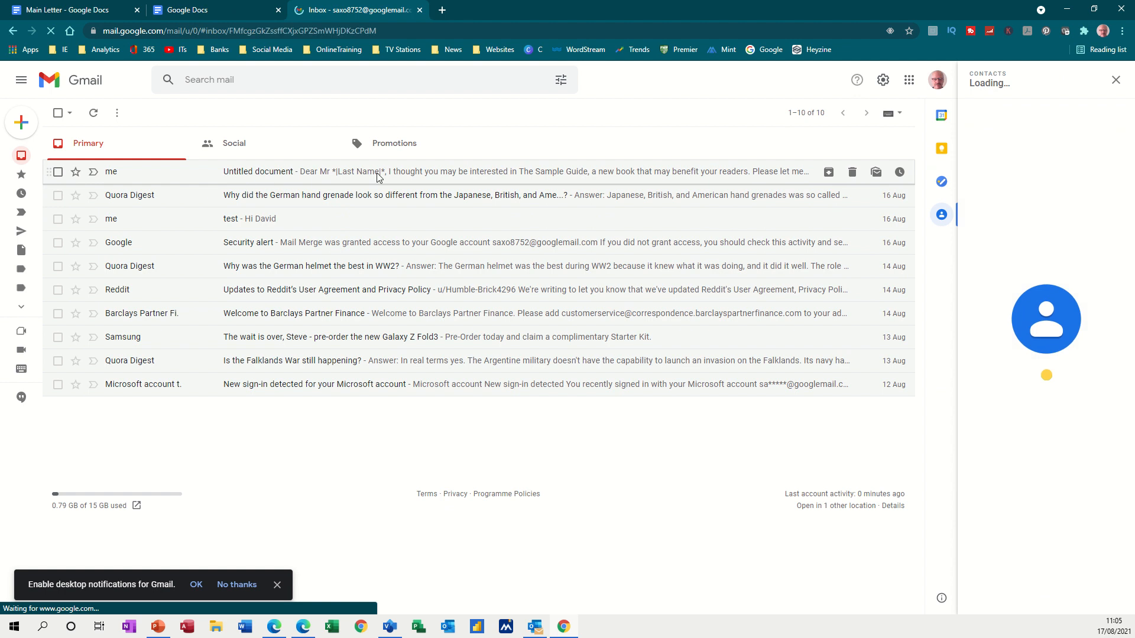